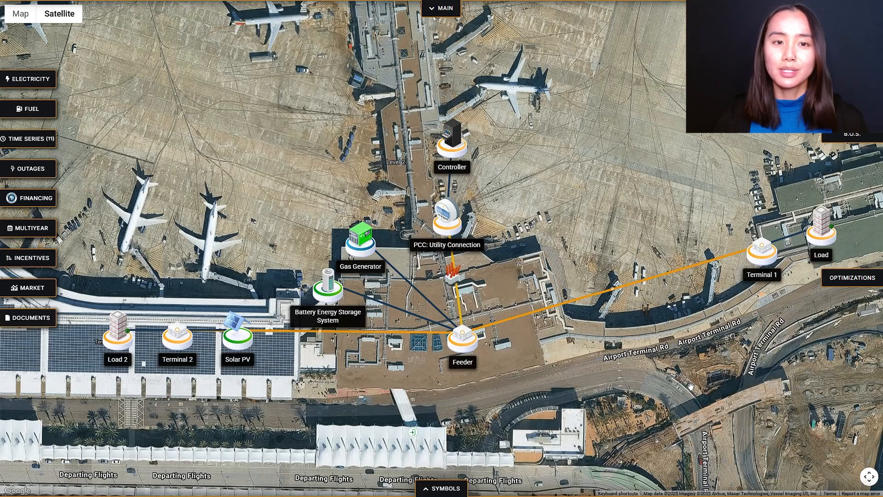
Highlight the Feeder, Terminal 1 and Terminal 2 nodes on the map to examine the site layout.
{"action": "left_click", "coordinate": [468, 354]}
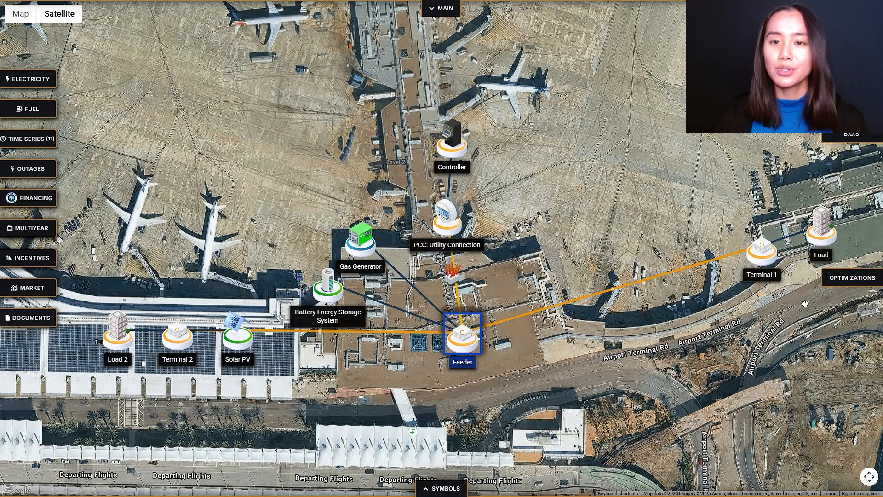
{"action": "left_click", "coordinate": [769, 260]}
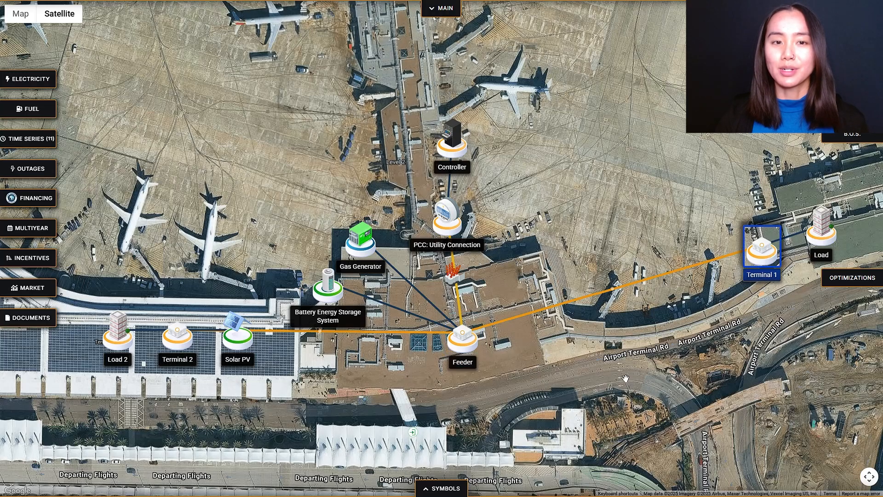
{"action": "left_click", "coordinate": [174, 349]}
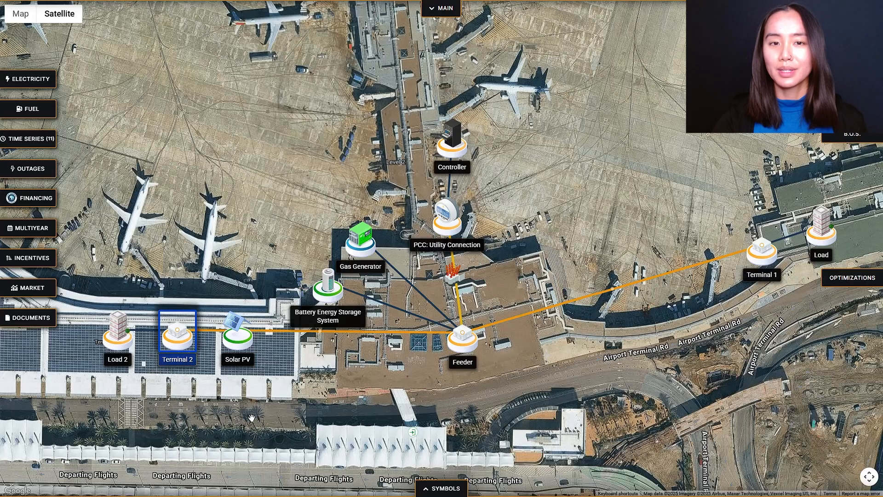
{"action": "left_click", "coordinate": [568, 376]}
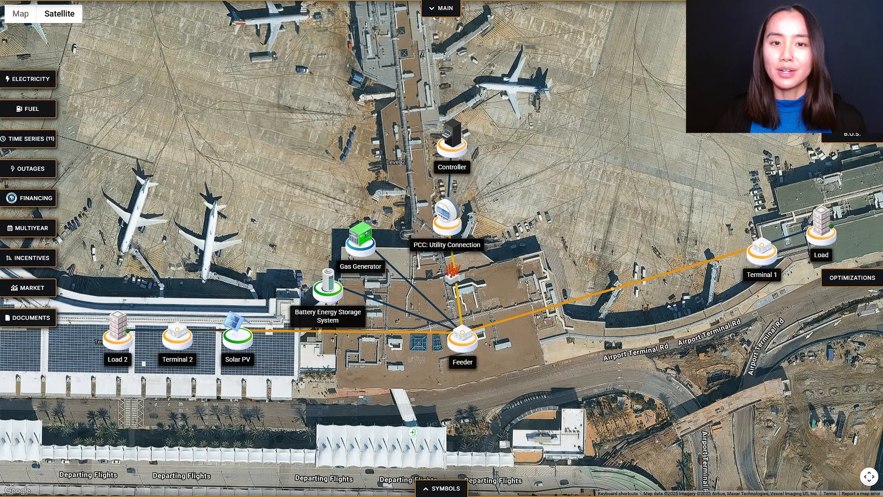
{"action": "left_click", "coordinate": [466, 355]}
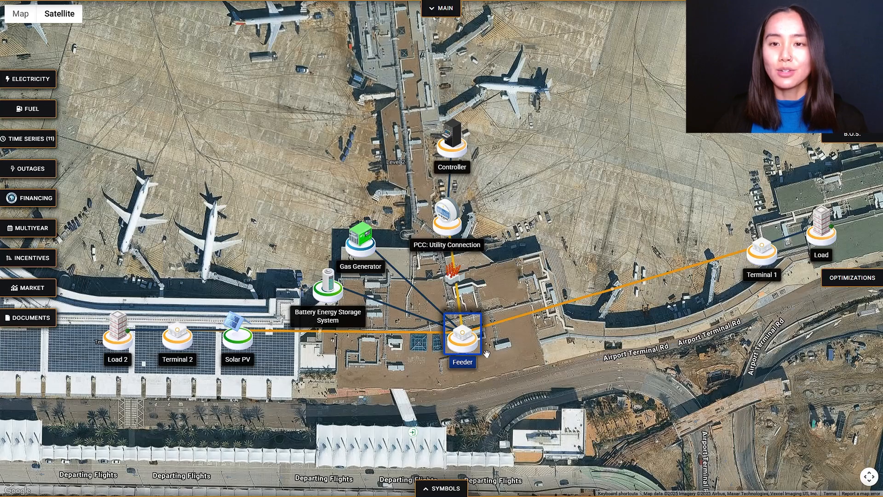
{"action": "left_click", "coordinate": [550, 349]}
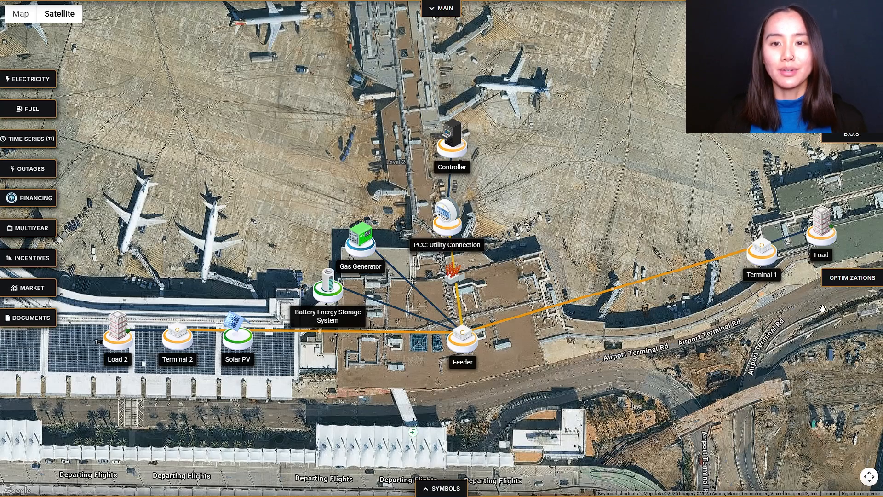
Upload SD Airport-water-heating-kWh-1H-20180101.csv as a Water Heating load shape in kWth for the Load at Terminal 1.
{"action": "left_click", "coordinate": [822, 234]}
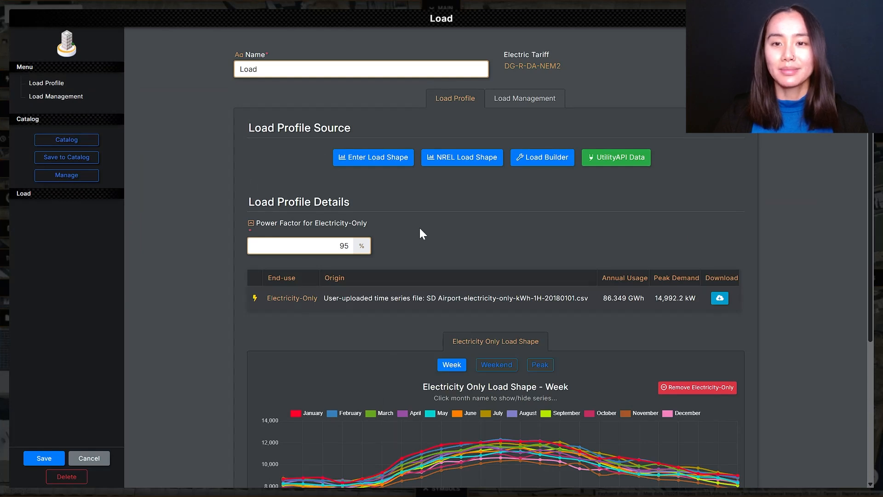
{"action": "left_click", "coordinate": [396, 162]}
{"action": "left_click", "coordinate": [468, 168]}
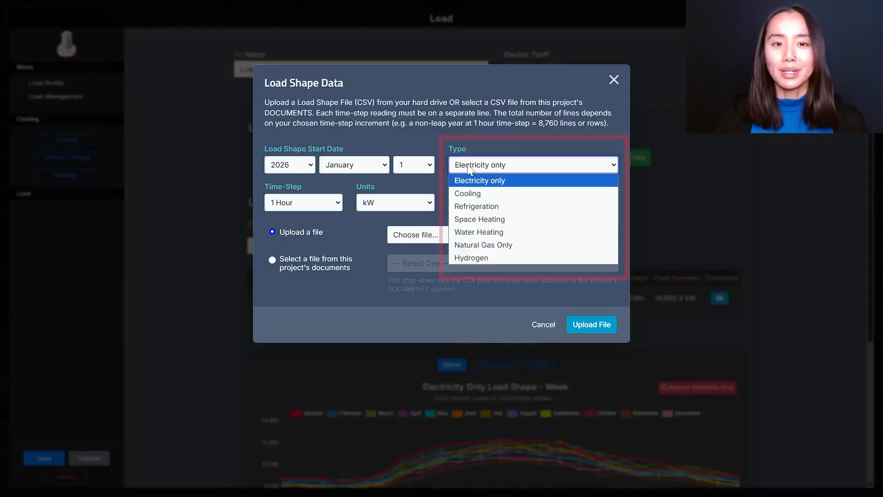
{"action": "left_click", "coordinate": [479, 232]}
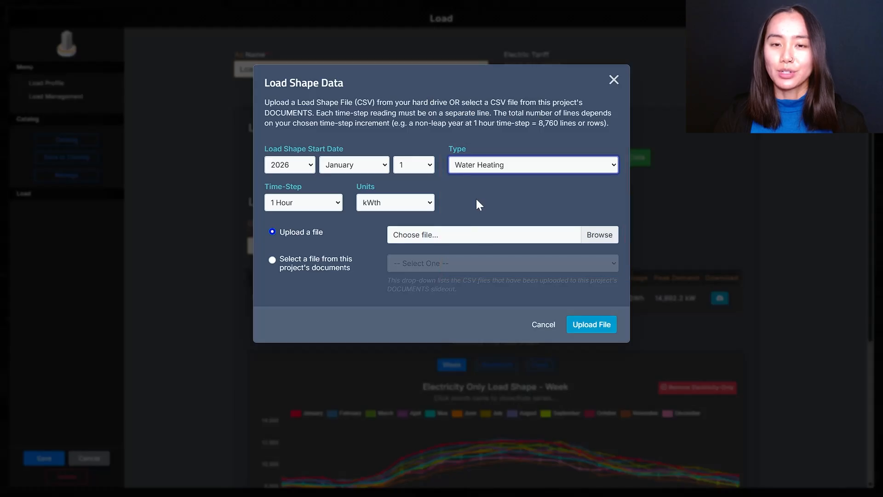
{"action": "left_click", "coordinate": [426, 206]}
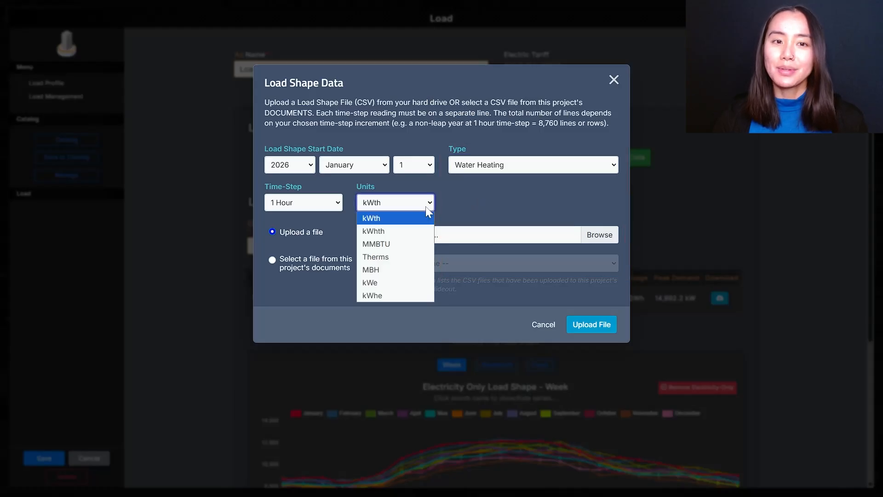
{"action": "left_click", "coordinate": [475, 206]}
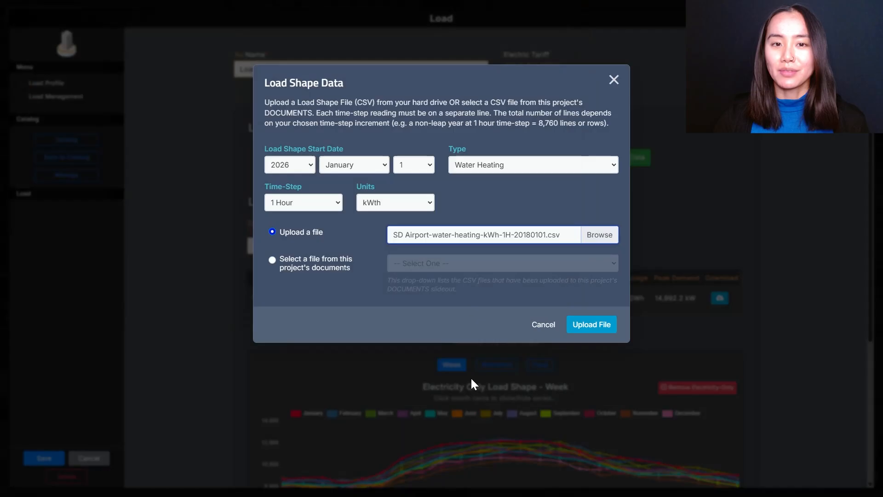
{"action": "left_click", "coordinate": [570, 330]}
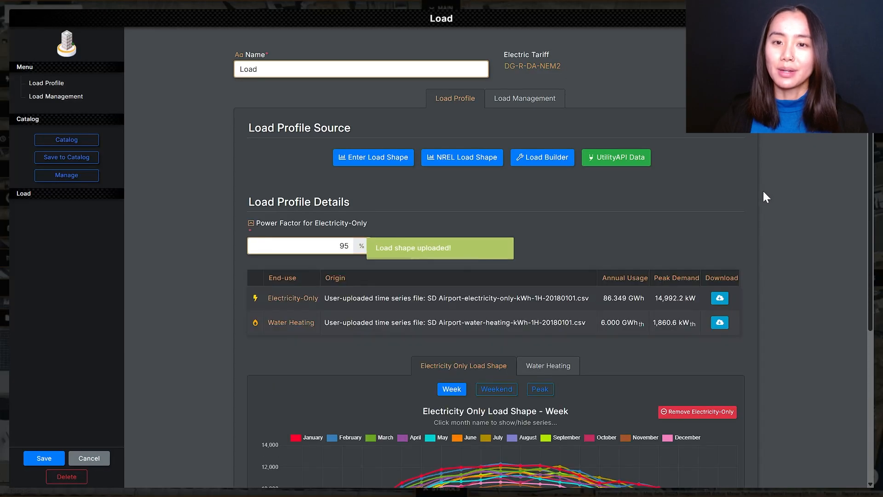
Upload SD Airport-cooling.csv as a Cooling load shape for the same Load and save the Load.
{"action": "left_click", "coordinate": [358, 161]}
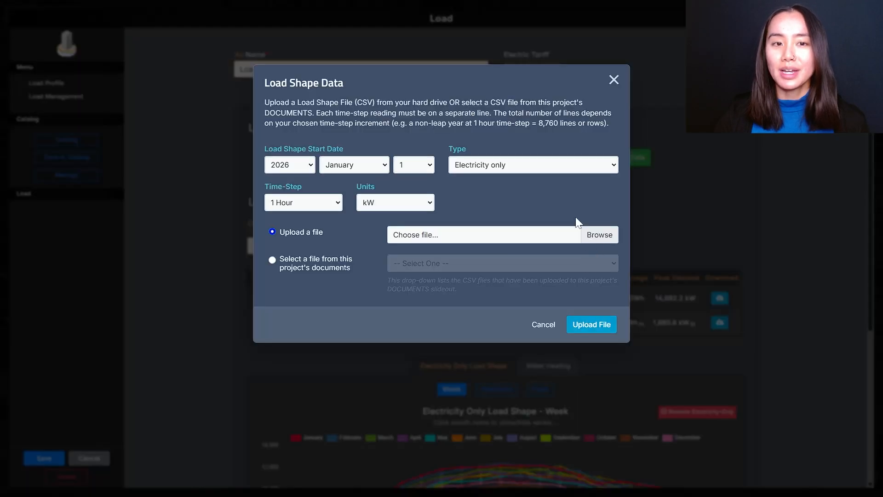
{"action": "left_click", "coordinate": [543, 172]}
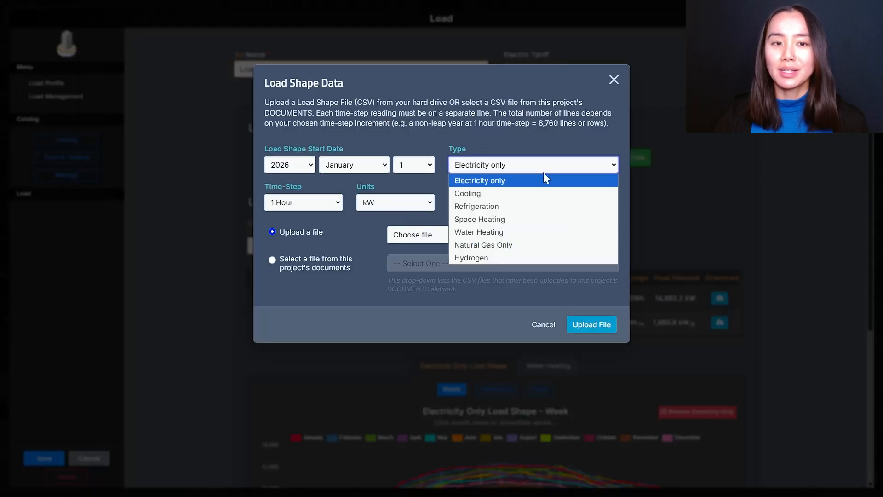
{"action": "left_click", "coordinate": [532, 198]}
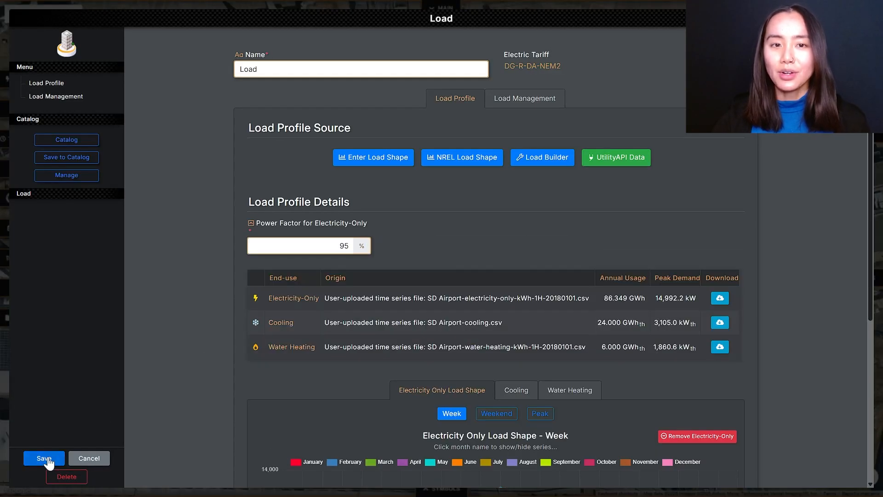
{"action": "left_click", "coordinate": [44, 459]}
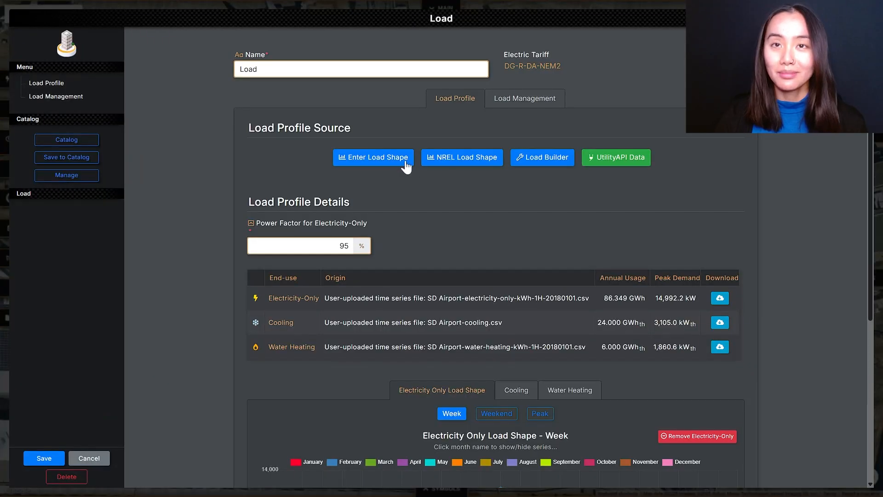
Review the load shape types available for the Load, including Hydrogen, and leave without making changes.
{"action": "left_click", "coordinate": [404, 165]}
{"action": "left_click", "coordinate": [490, 170]}
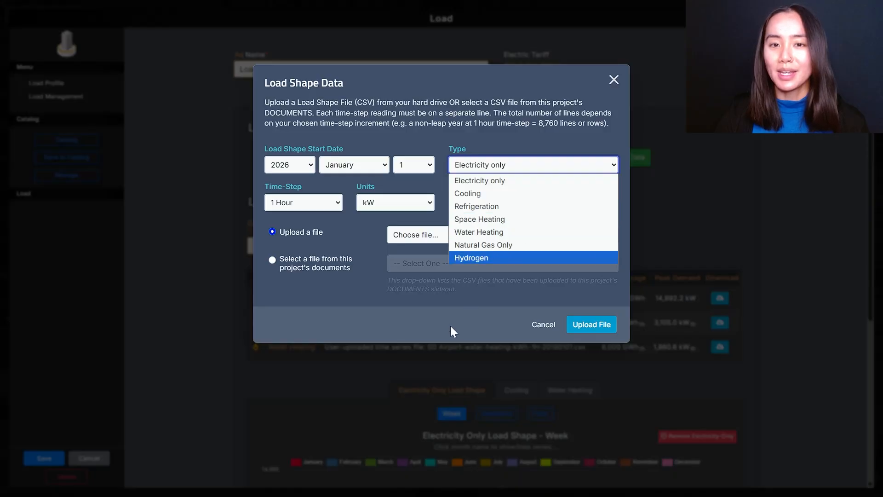
{"action": "left_click", "coordinate": [540, 324]}
{"action": "left_click", "coordinate": [543, 324]}
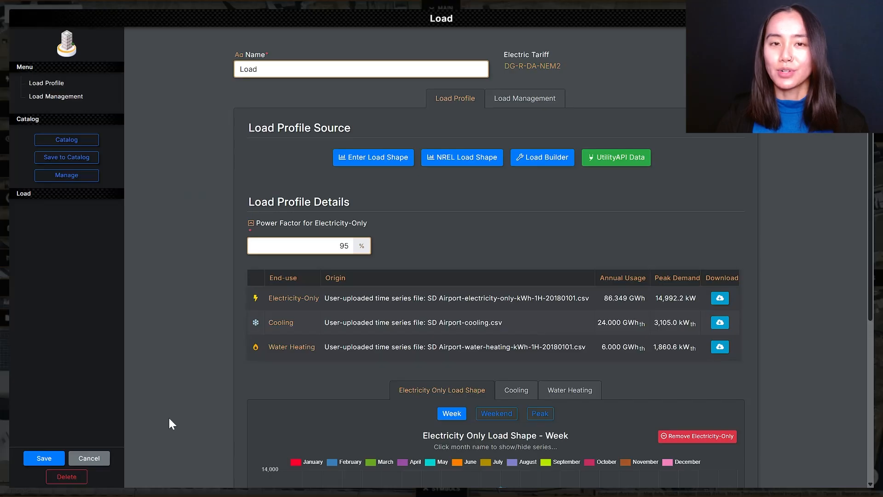
{"action": "left_click", "coordinate": [106, 457]}
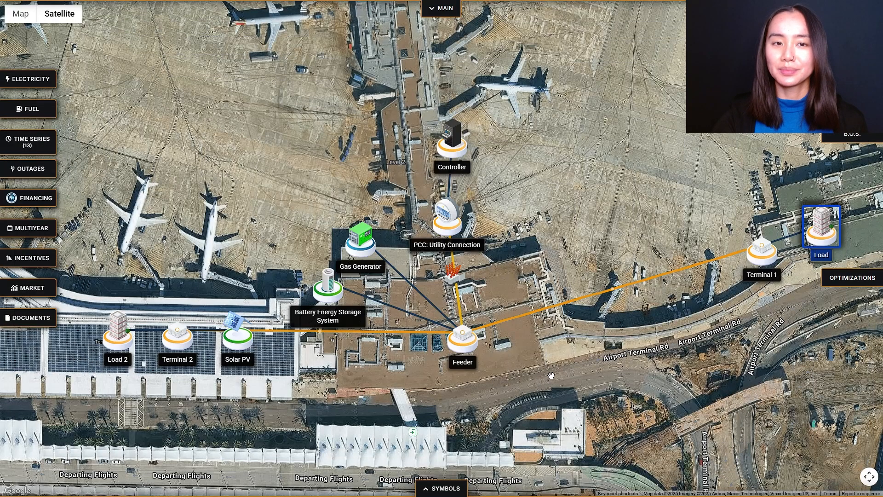
{"action": "left_click", "coordinate": [551, 376]}
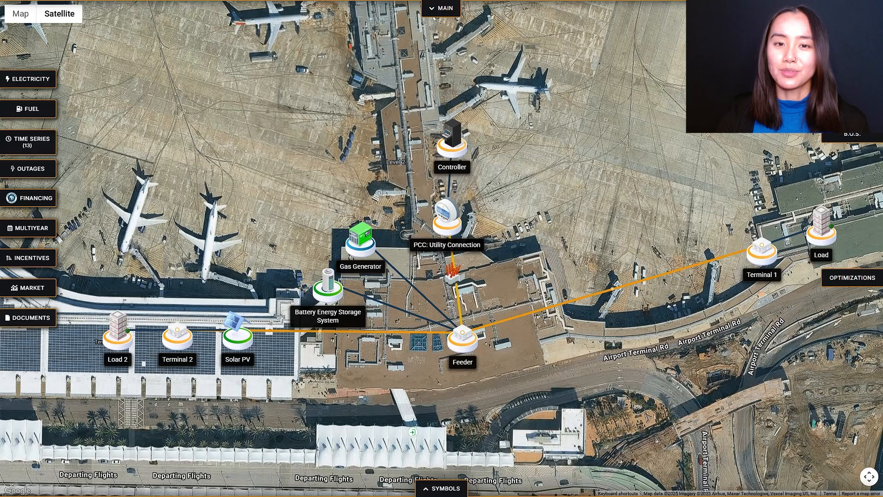
Add an Electric Chiller to the Feeder node.
{"action": "left_click", "coordinate": [444, 489]}
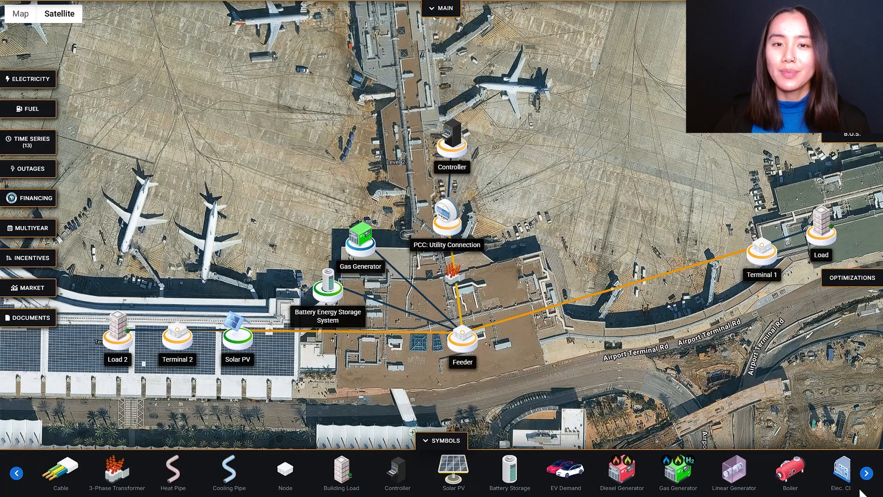
{"action": "left_click", "coordinate": [867, 473]}
{"action": "left_click", "coordinate": [821, 483]}
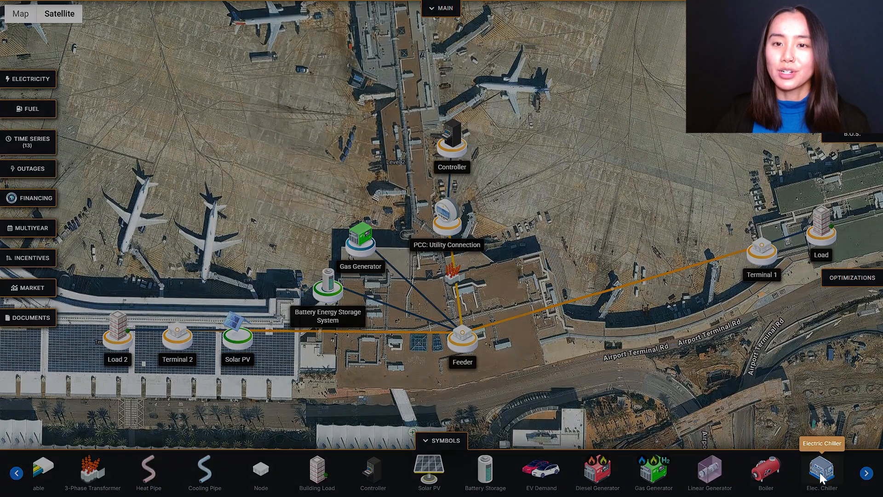
{"action": "left_click", "coordinate": [396, 257]}
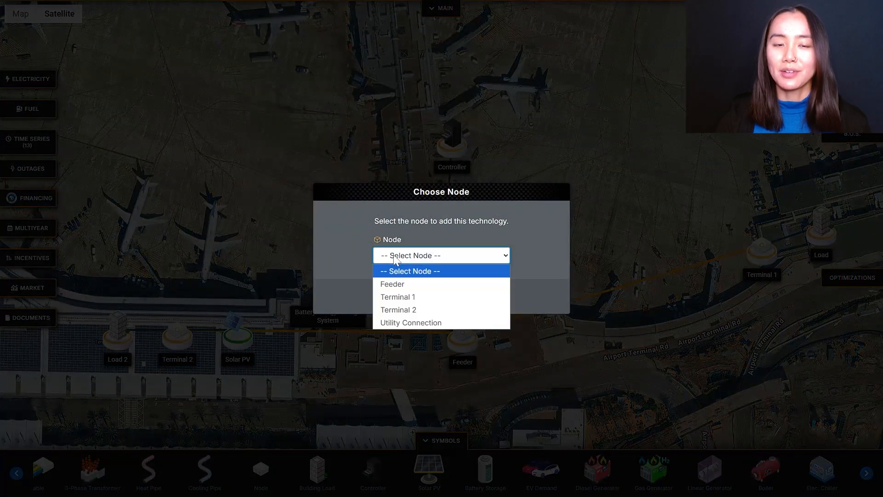
{"action": "left_click", "coordinate": [400, 283]}
{"action": "left_click", "coordinate": [405, 295]}
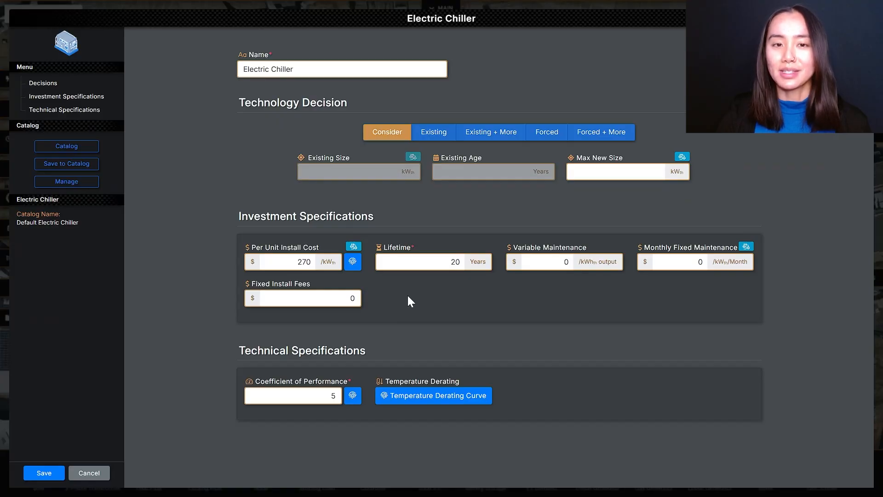
Set the electric chiller's technology decision to Forced with an exact size of 6,500 kWth and save it.
{"action": "left_click", "coordinate": [539, 137]}
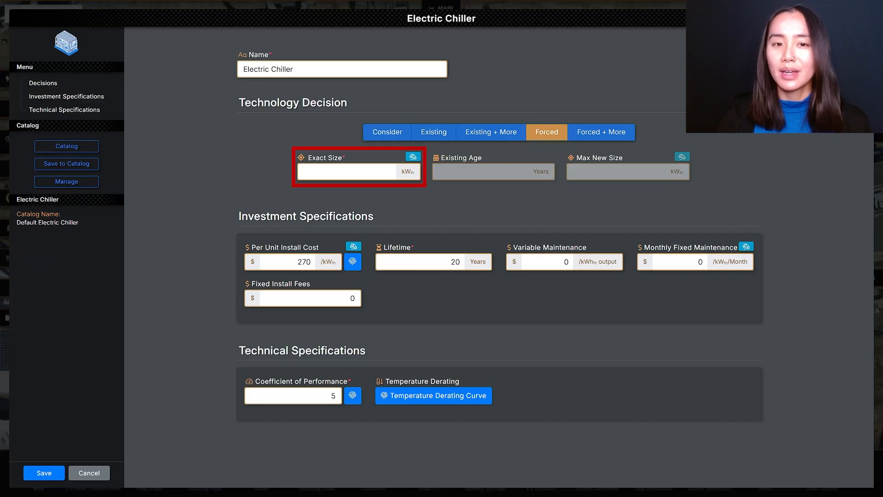
{"action": "left_click", "coordinate": [348, 171]}
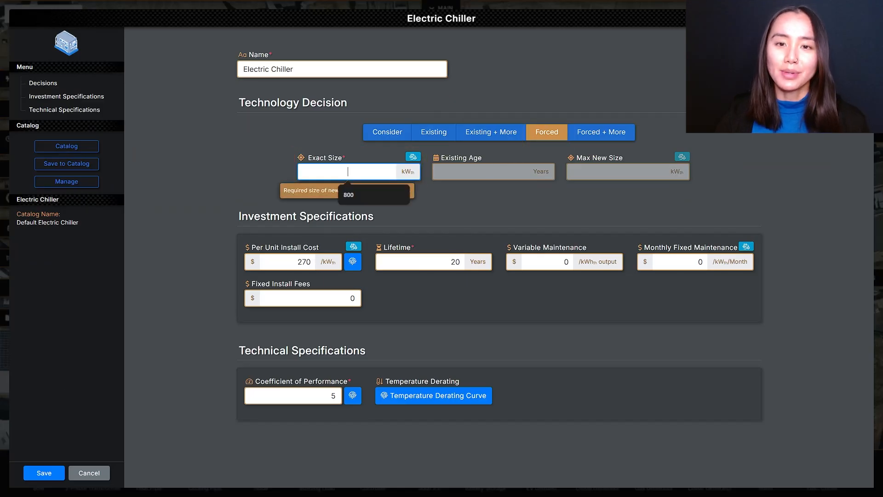
{"action": "type", "text": "6500"}
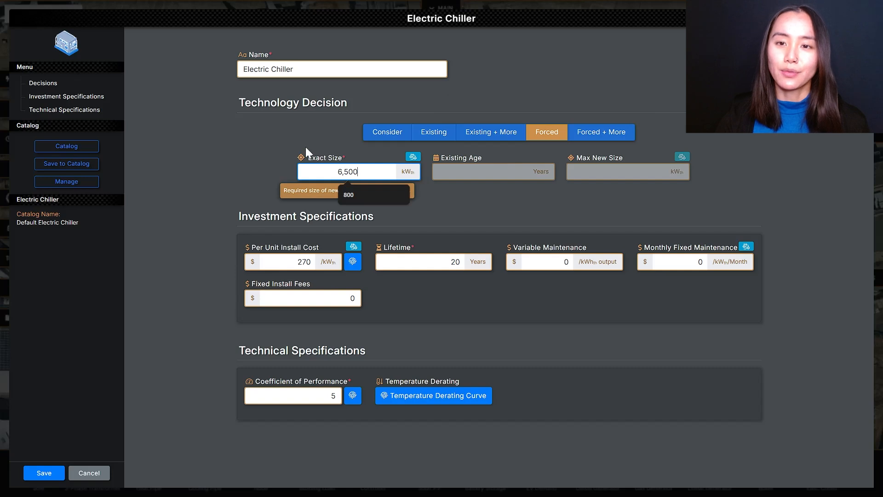
{"action": "left_click", "coordinate": [306, 147]}
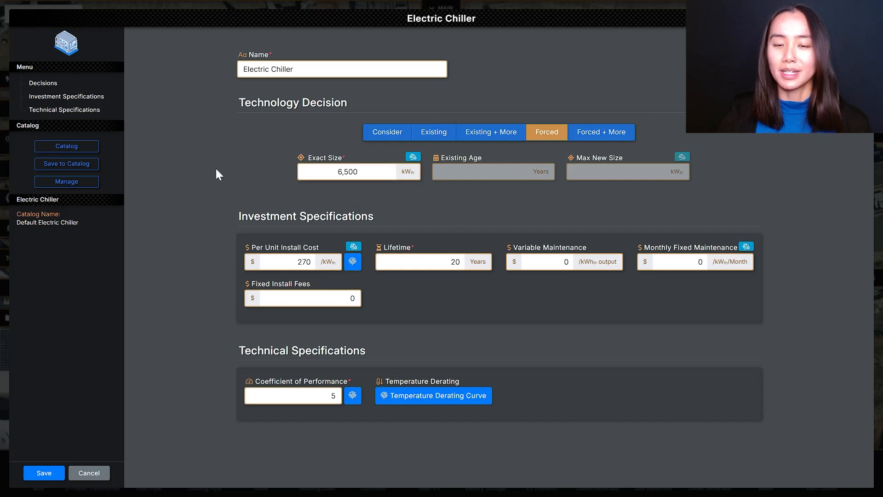
{"action": "left_click", "coordinate": [42, 474]}
{"action": "left_click", "coordinate": [516, 388]}
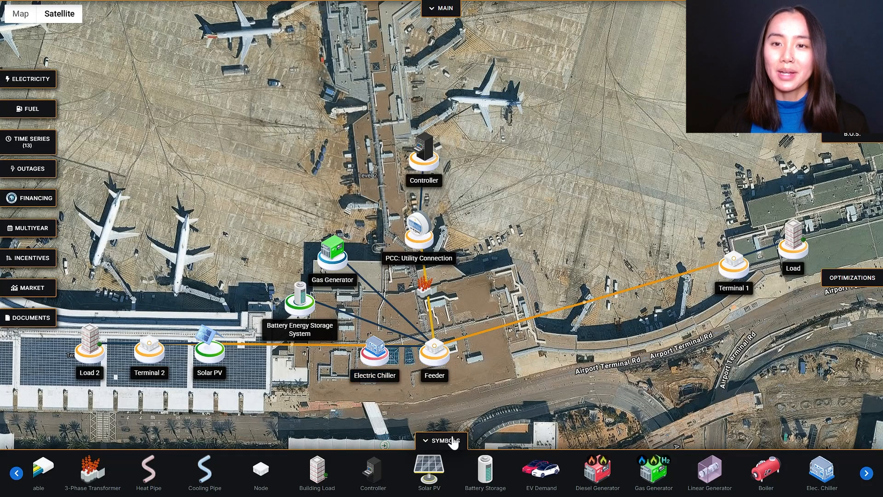
Add a Boiler to the Feeder node.
{"action": "left_click", "coordinate": [759, 471]}
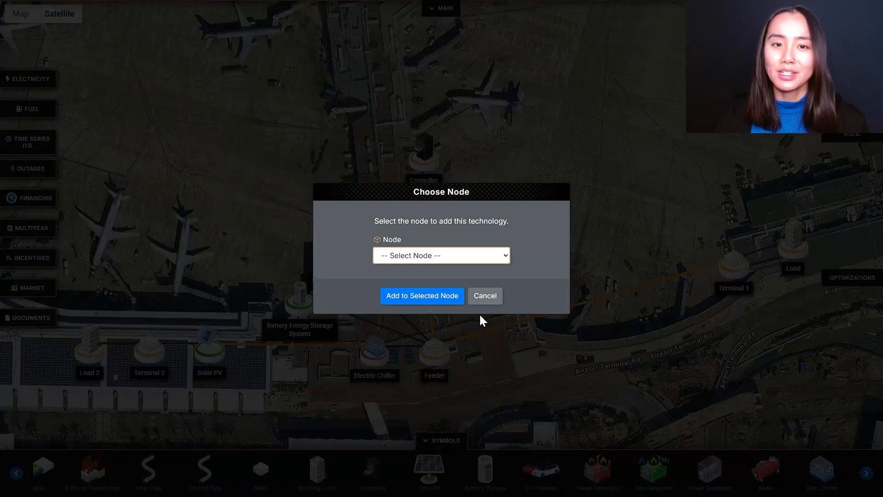
{"action": "left_click", "coordinate": [452, 257]}
{"action": "left_click", "coordinate": [445, 284]}
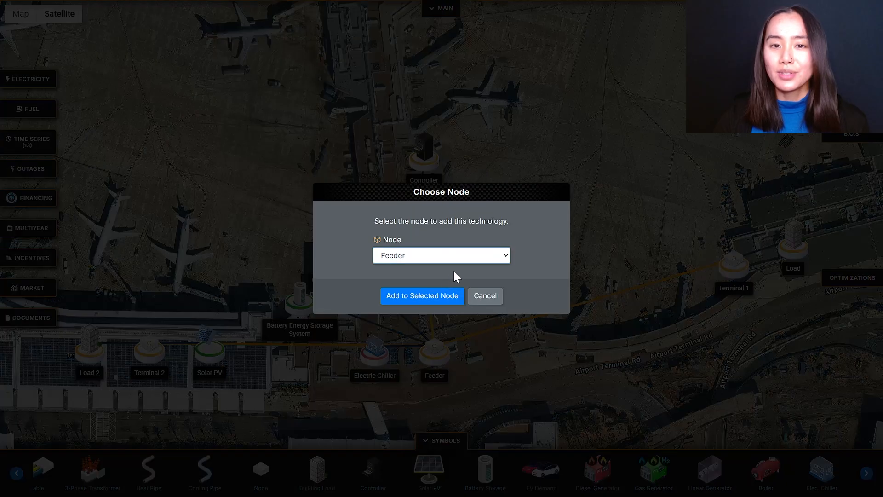
{"action": "left_click", "coordinate": [447, 297]}
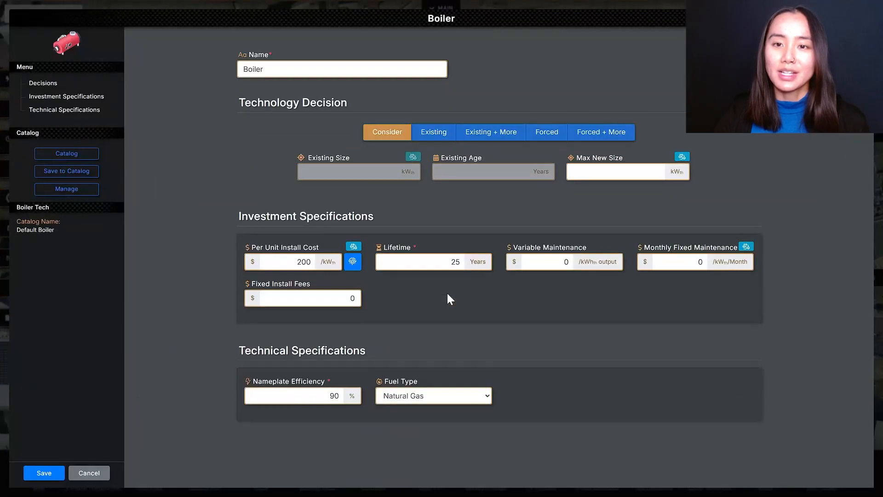
Set the boiler's technology decision to Forced with an exact size of 3,800 kWth.
{"action": "left_click", "coordinate": [554, 133]}
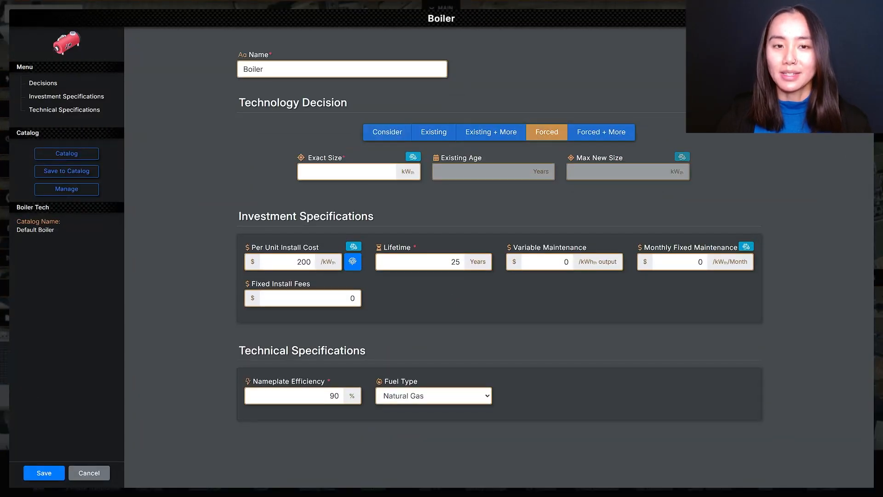
{"action": "left_click", "coordinate": [348, 172]}
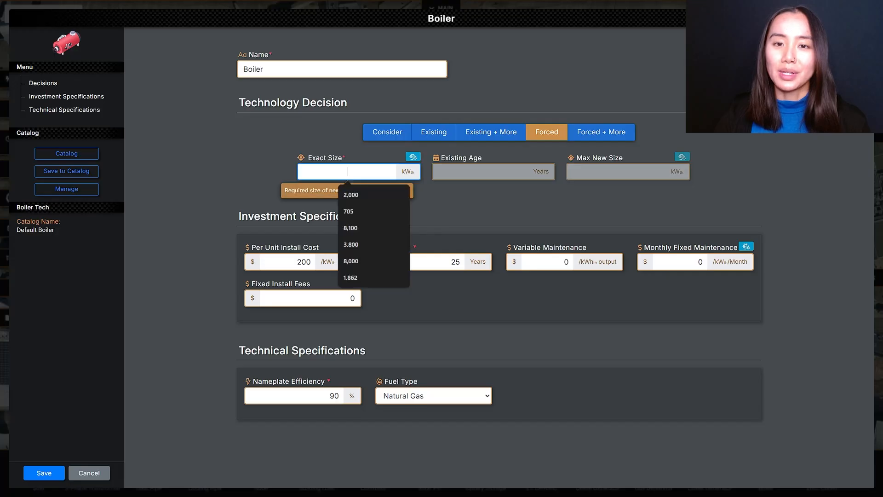
{"action": "type", "text": "3,800"}
{"action": "left_click", "coordinate": [335, 129]}
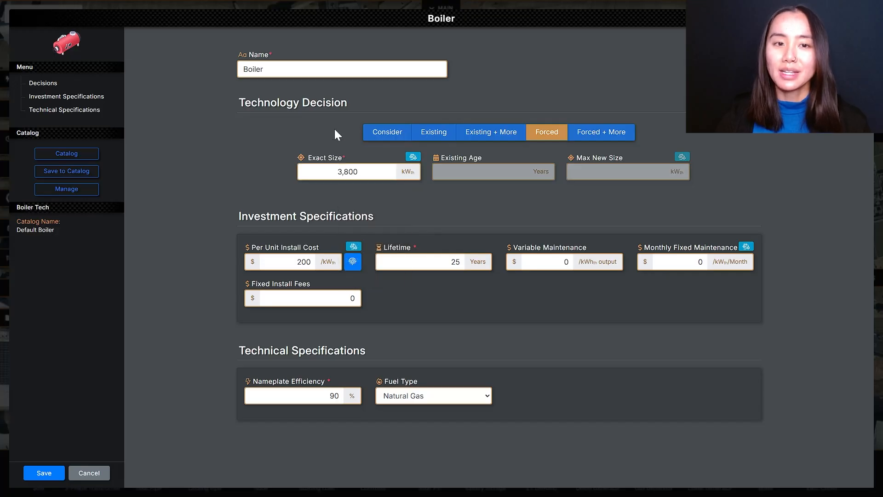
Save the boiler and reposition the electric chiller and boiler above the Feeder node, near the utility connection.
{"action": "left_click", "coordinate": [45, 472]}
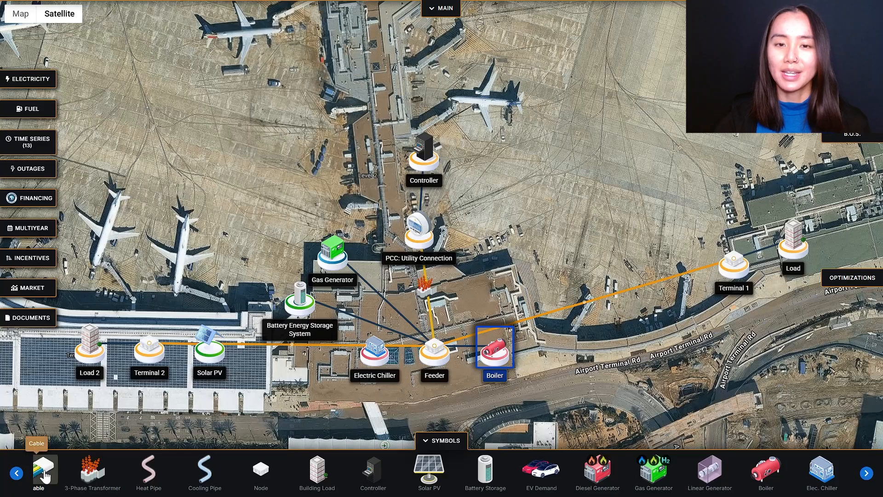
{"action": "left_click_drag", "start_coordinate": [375, 354], "coordinate": [471, 239]}
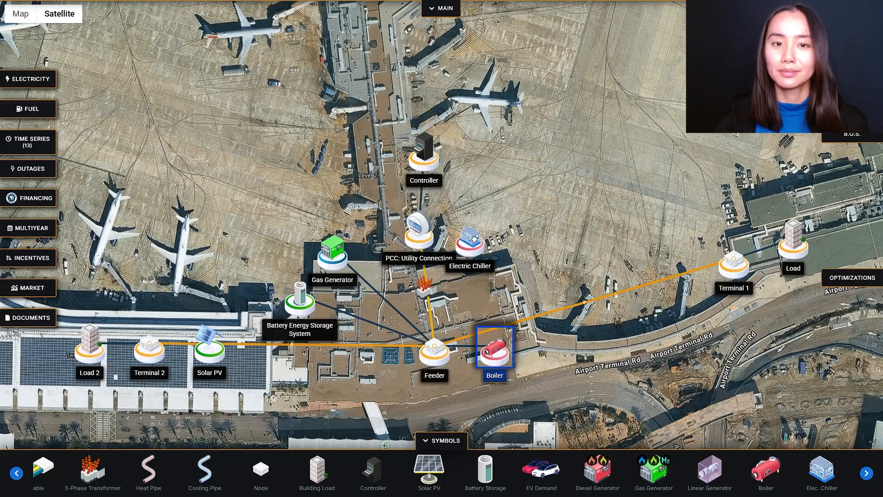
{"action": "left_click_drag", "start_coordinate": [496, 347], "coordinate": [508, 273]}
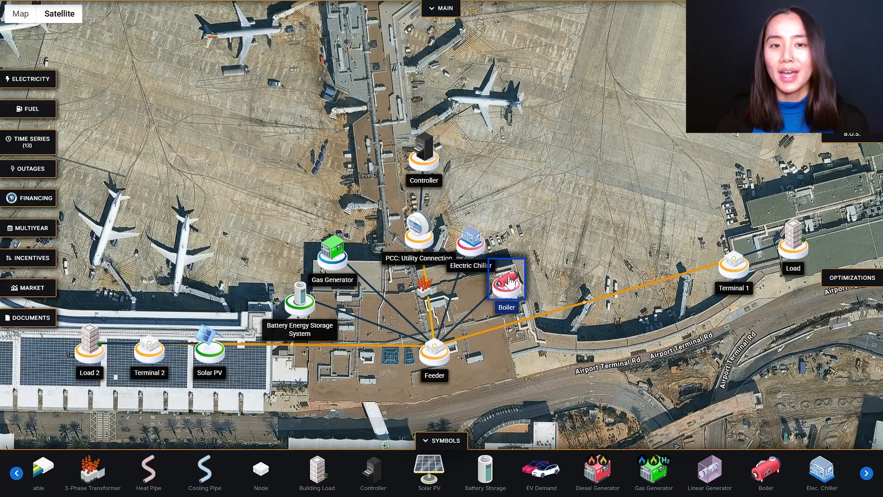
{"action": "left_click", "coordinate": [553, 247]}
{"action": "left_click_drag", "start_coordinate": [557, 257], "coordinate": [569, 229]}
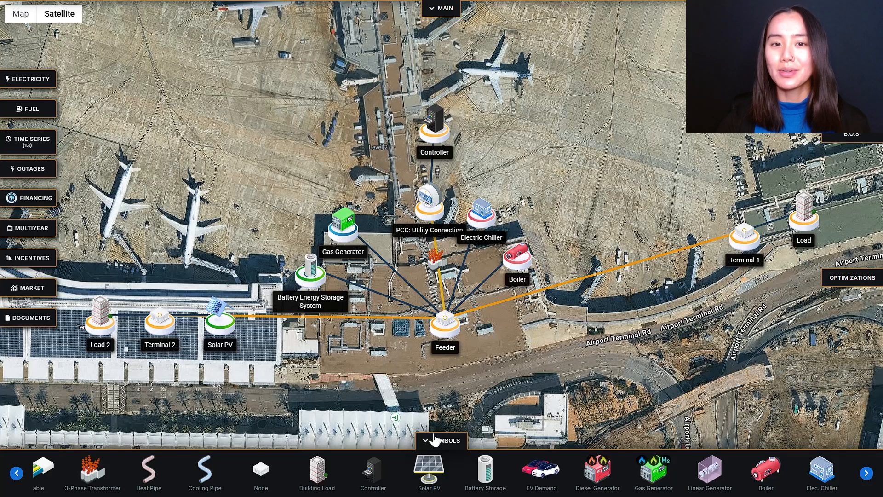
Add a Cooling Pipe connecting the Feeder node to Terminal 1.
{"action": "left_click", "coordinate": [195, 482]}
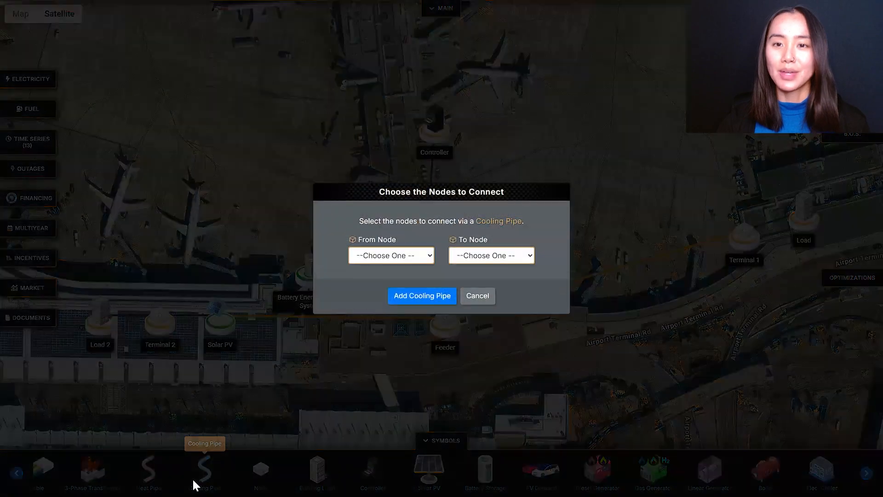
{"action": "left_click", "coordinate": [360, 259]}
{"action": "left_click", "coordinate": [376, 282]}
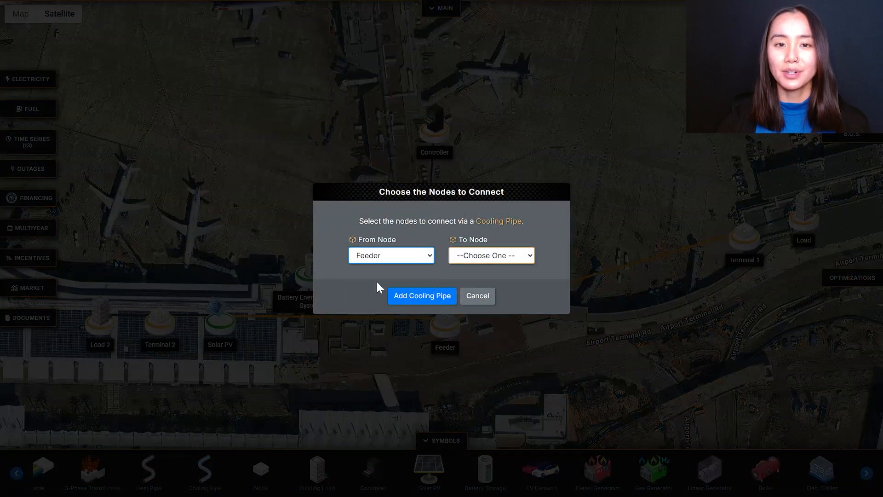
{"action": "left_click", "coordinate": [506, 259]}
{"action": "left_click", "coordinate": [505, 298]}
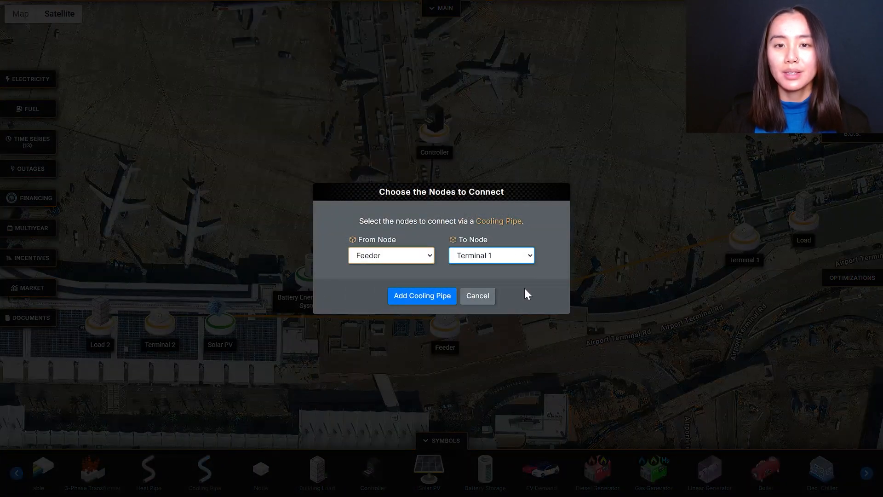
{"action": "left_click", "coordinate": [426, 299]}
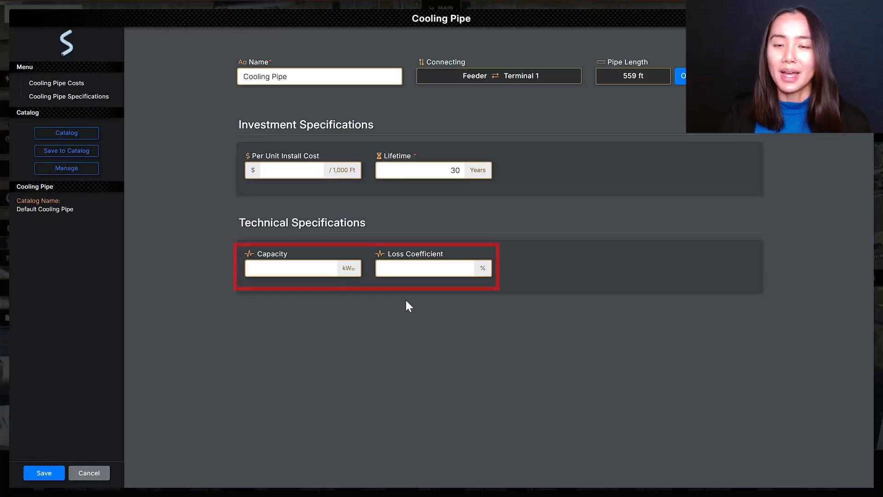
Give the Terminal 1 cooling pipe 8,621 kWth capacity, a 1.5% loss coefficient and a per unit install cost of $800 per 1,000 ft; save it.
{"action": "left_click", "coordinate": [276, 268]}
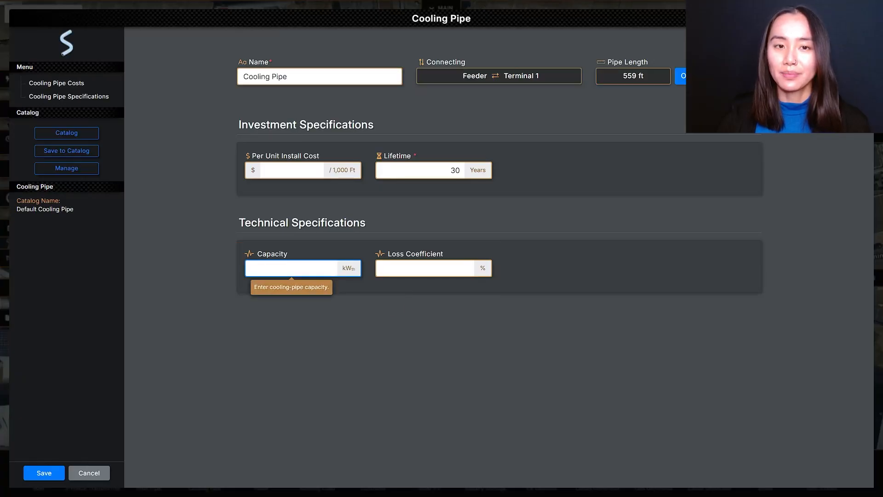
{"action": "type", "text": "8621"}
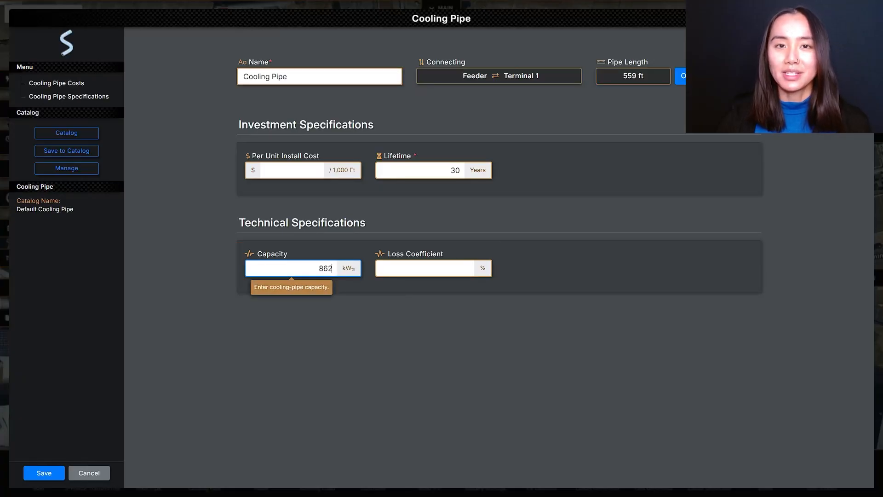
{"action": "left_click", "coordinate": [425, 269]}
{"action": "type", "text": "1"}
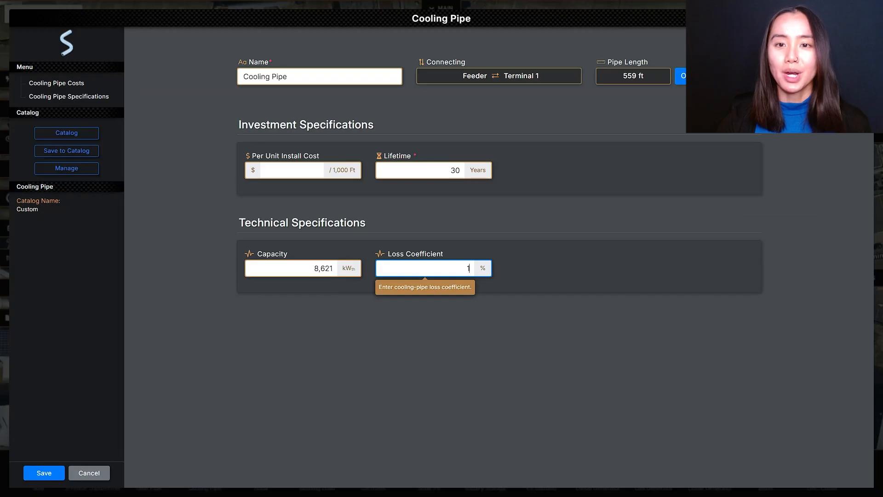
{"action": "type", "text": ".5"}
{"action": "left_click", "coordinate": [543, 228]}
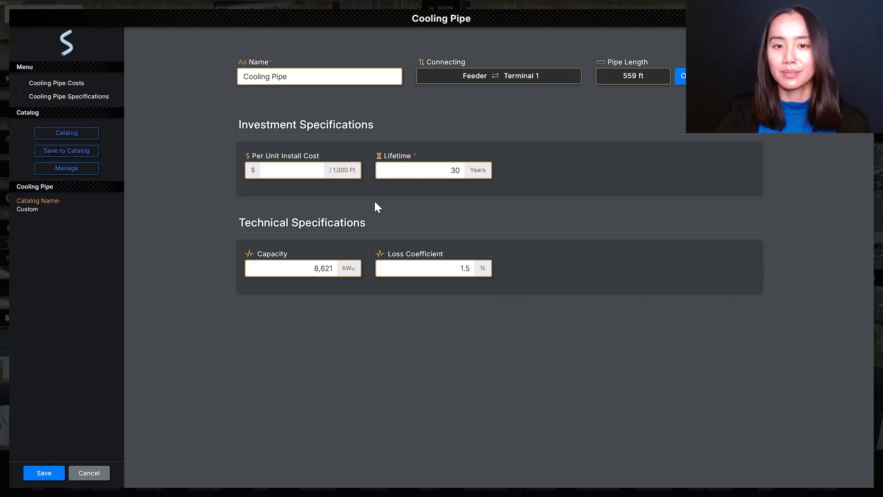
{"action": "left_click", "coordinate": [319, 170]}
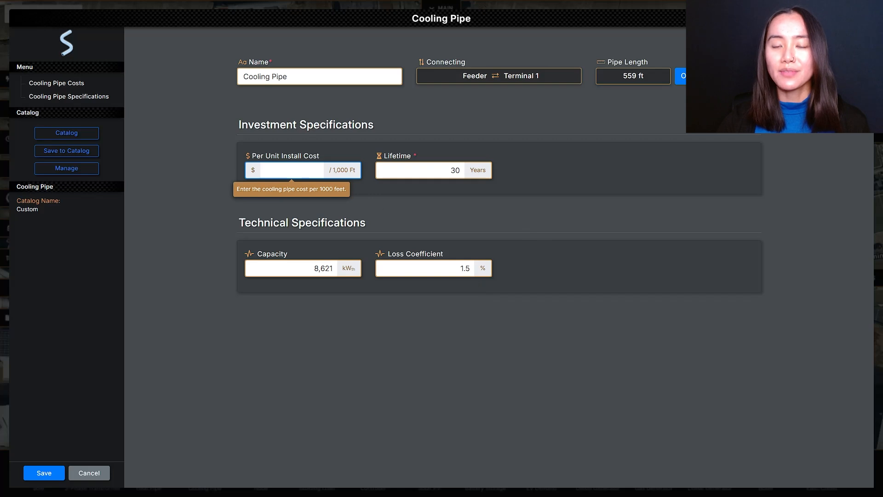
{"action": "type", "text": "800"}
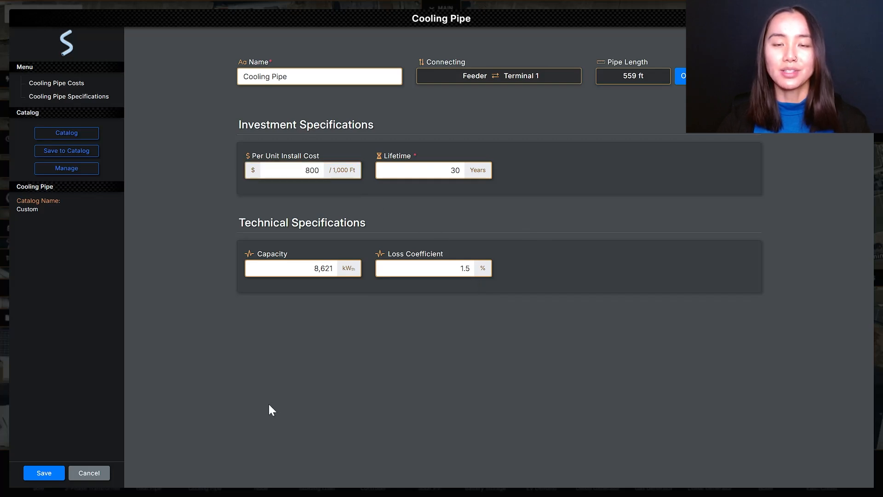
{"action": "left_click", "coordinate": [45, 471]}
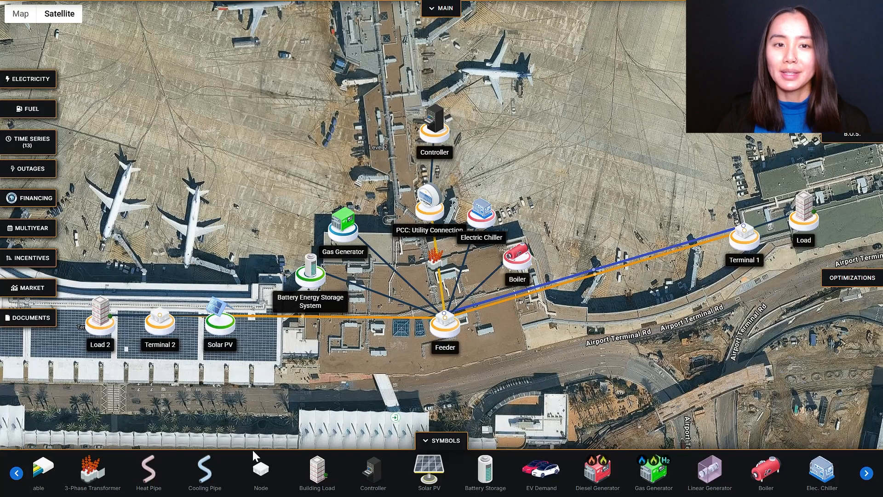
Add a second Cooling Pipe connecting the Feeder node to Terminal 2.
{"action": "left_click", "coordinate": [193, 468]}
{"action": "left_click", "coordinate": [391, 255]}
{"action": "left_click", "coordinate": [402, 282]}
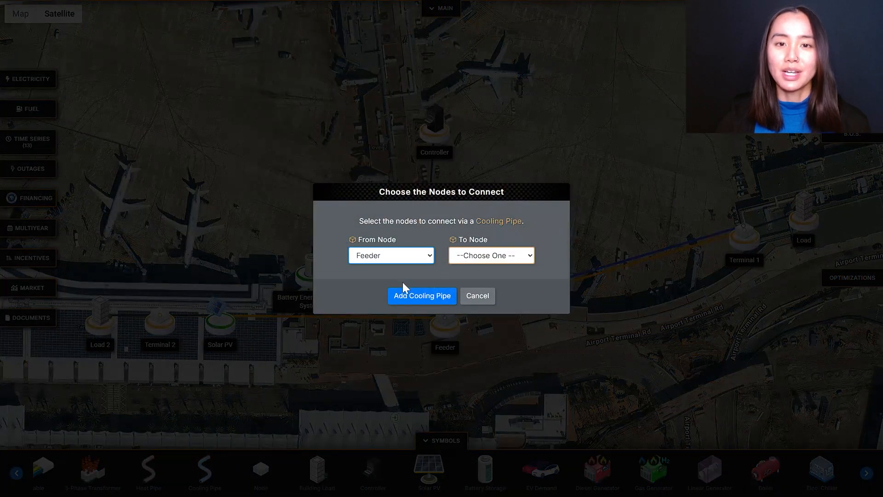
{"action": "left_click", "coordinate": [477, 258]}
{"action": "left_click", "coordinate": [474, 310]}
{"action": "left_click", "coordinate": [426, 299]}
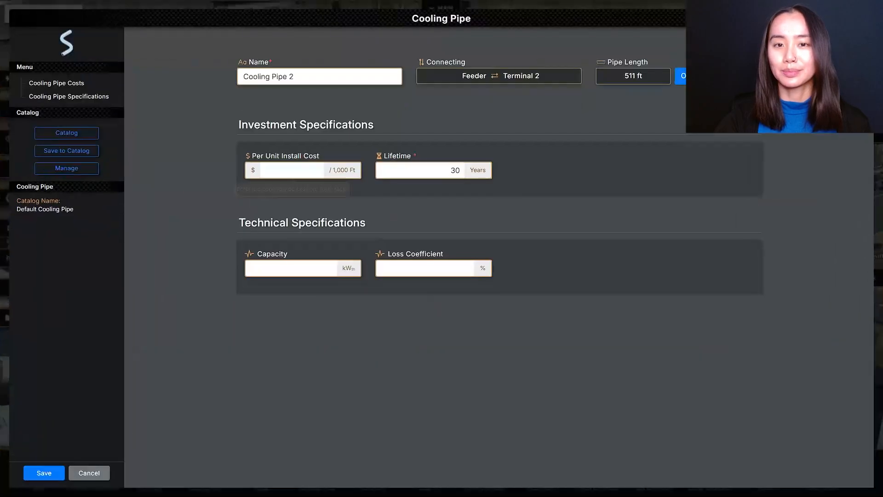
Give the Terminal 2 cooling pipe an $800 per 1,000 ft install cost, 8,621 kWth capacity and a 1.5% loss coefficient, and save it.
{"action": "type", "text": "800"}
{"action": "left_click", "coordinate": [332, 267]}
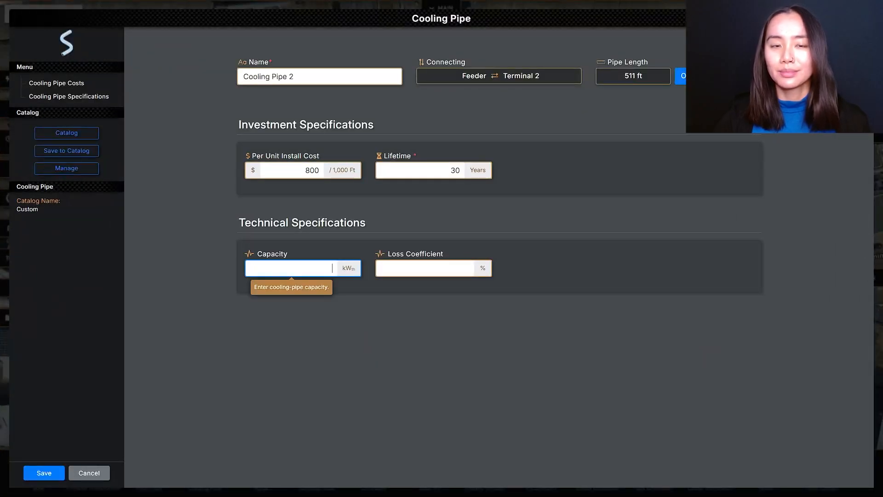
{"action": "type", "text": "8621"}
{"action": "key", "text": "Tab"}
{"action": "type", "text": "1"}
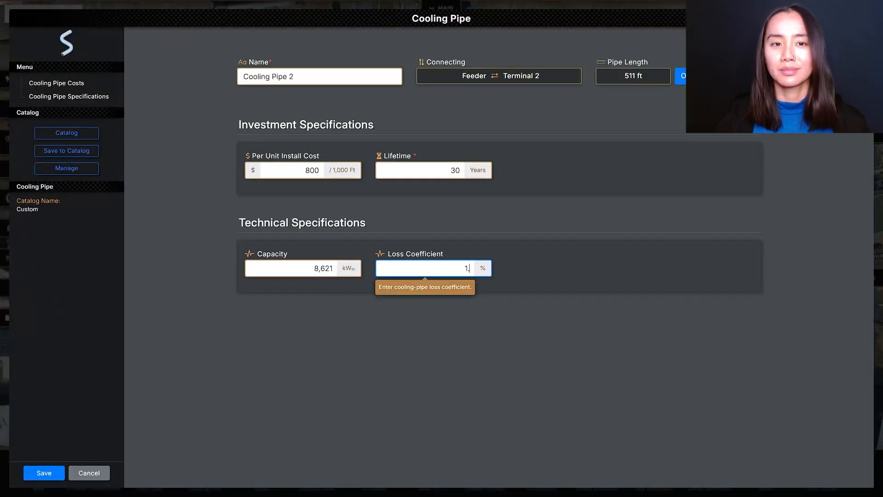
{"action": "type", "text": ".5"}
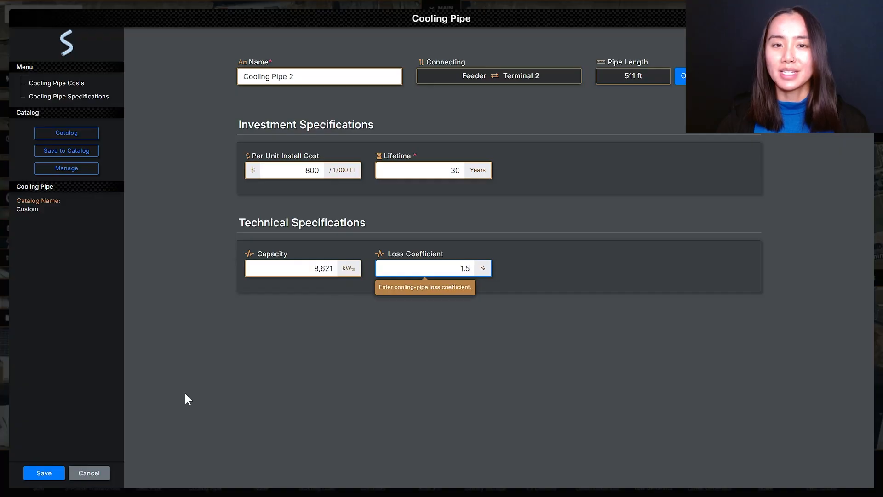
{"action": "left_click", "coordinate": [46, 476]}
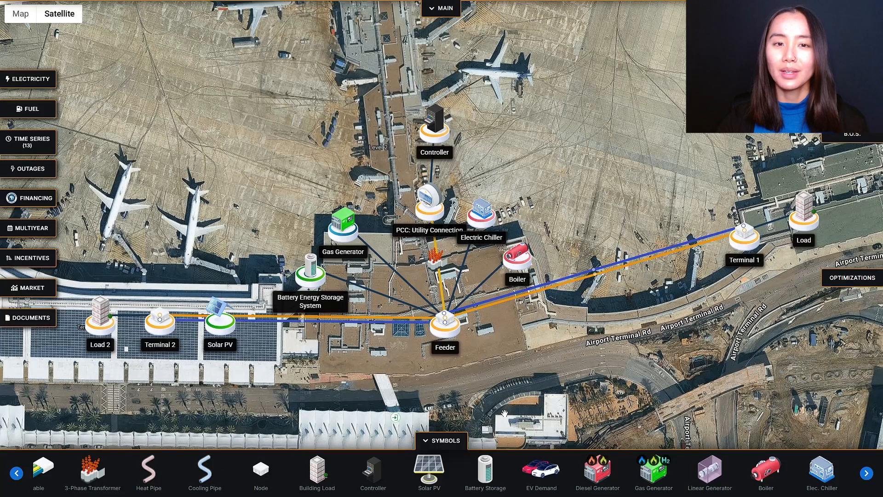
Add a Heat Pipe connecting the Feeder node to Terminal 1.
{"action": "left_click", "coordinate": [147, 470]}
{"action": "left_click", "coordinate": [423, 261]}
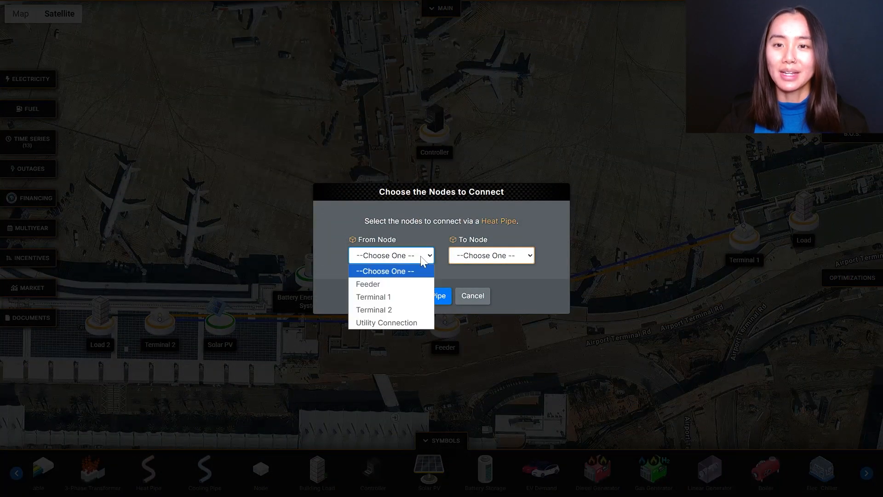
{"action": "left_click", "coordinate": [417, 284]}
{"action": "left_click", "coordinate": [483, 257]}
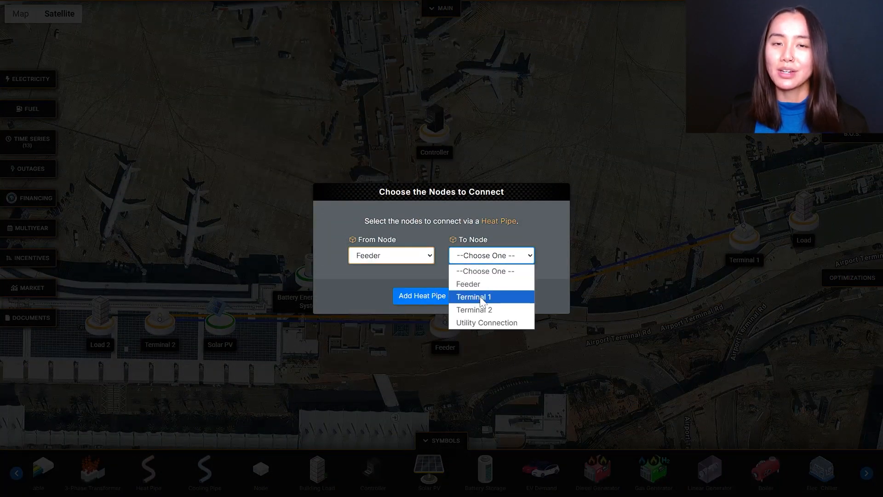
{"action": "left_click", "coordinate": [480, 298]}
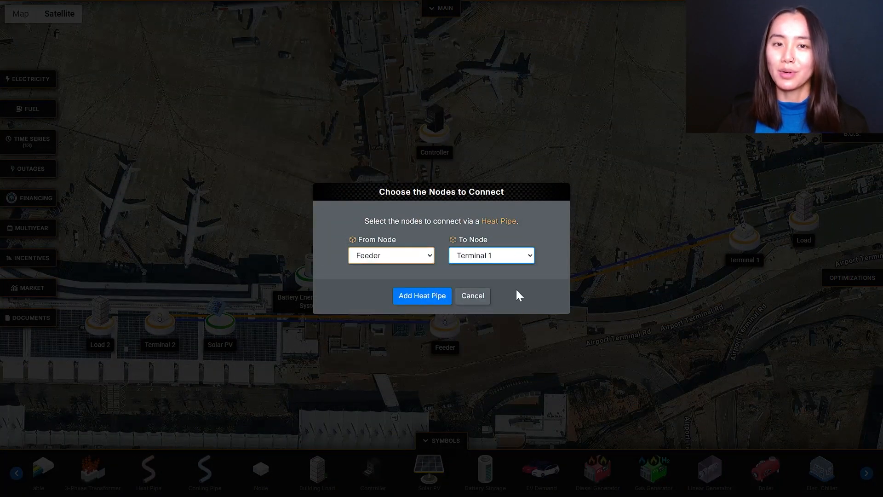
{"action": "left_click", "coordinate": [420, 298]}
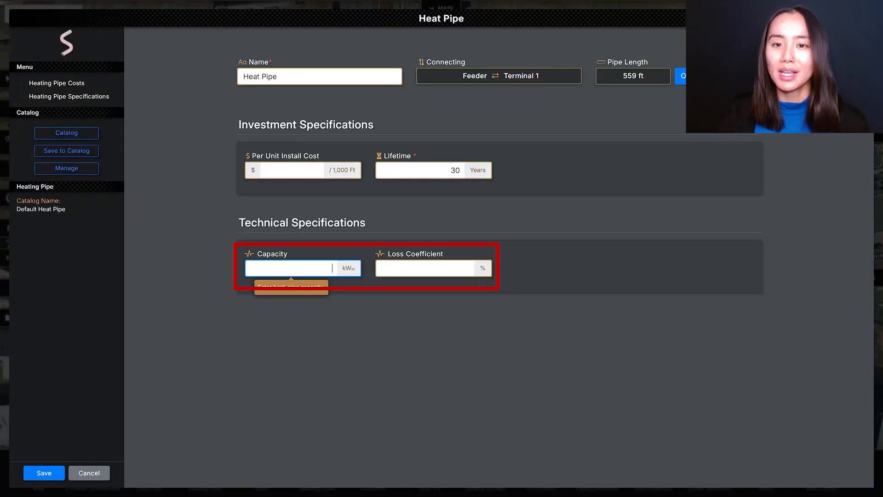
Give the heat pipe 4,650 kWth capacity, a 1.5% loss coefficient and an install cost of $800 per 1,000 ft, and save it.
{"action": "type", "text": "4650"}
{"action": "key", "text": "Tab"}
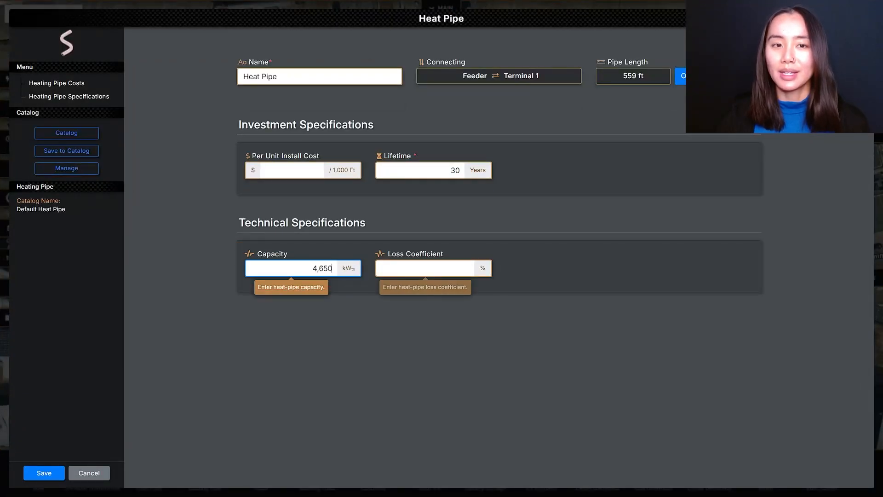
{"action": "type", "text": "1.5"}
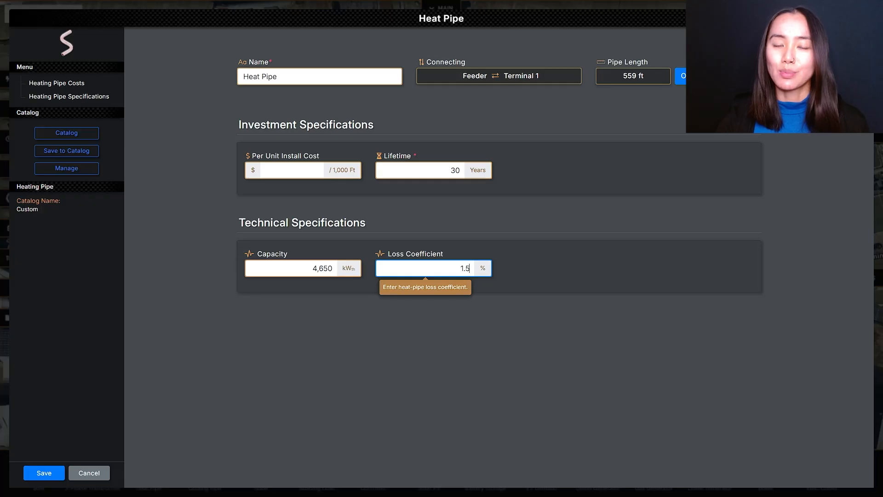
{"action": "left_click", "coordinate": [304, 170]}
{"action": "type", "text": "800"}
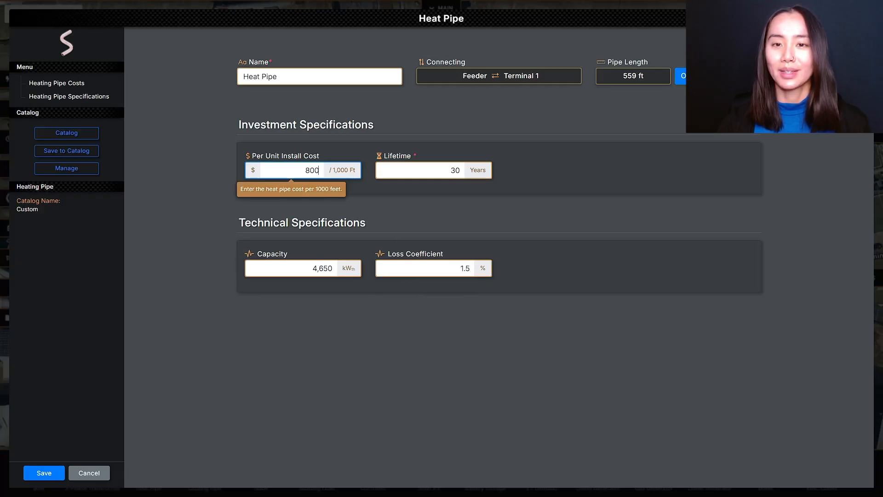
{"action": "left_click", "coordinate": [54, 471]}
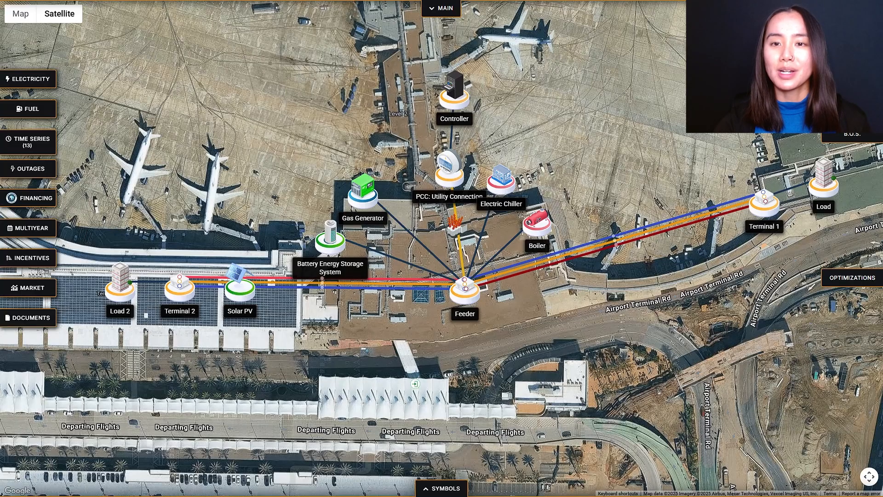
Open the report of Optimization #7 from the techno-economic optimization results.
{"action": "left_click", "coordinate": [440, 8]}
{"action": "left_click", "coordinate": [347, 12]}
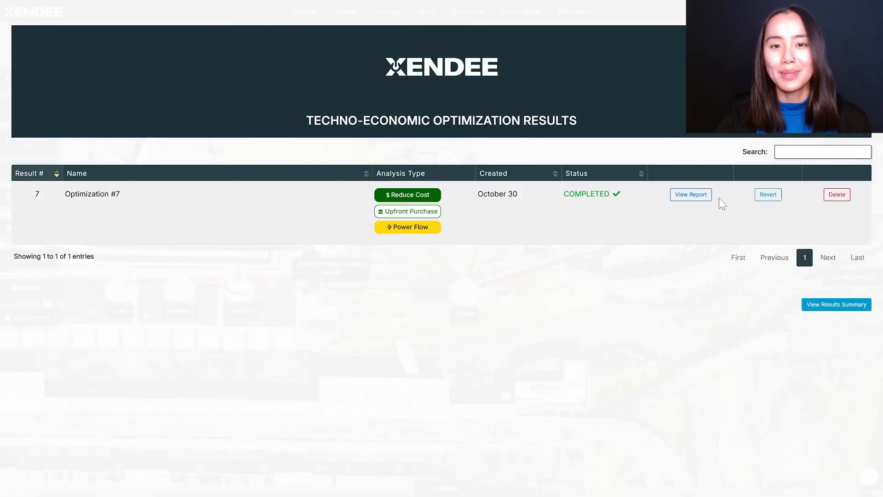
{"action": "left_click", "coordinate": [705, 194]}
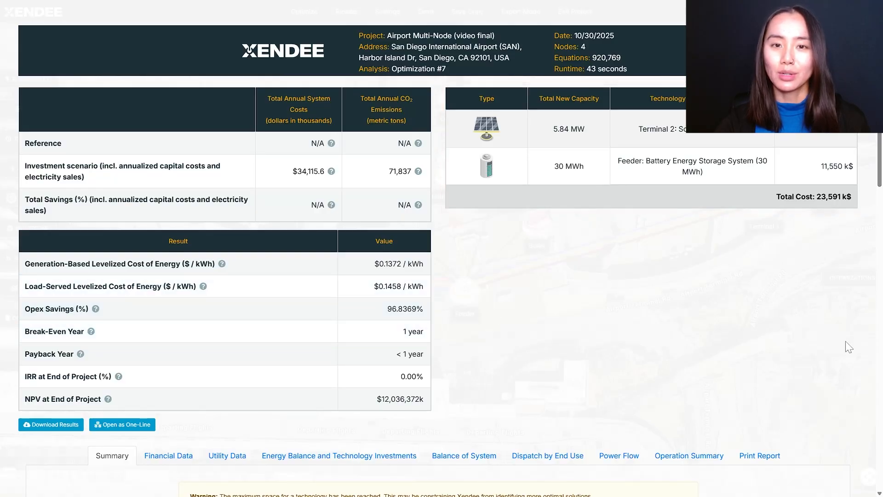
Review the report's energy balance and technology investments, including the aggregated demand, heating and cooling balances, and generation and storage technologies.
{"action": "scroll", "coordinate": [882, 197], "scroll_direction": "down", "scroll_amount": 3}
{"action": "scroll", "coordinate": [881, 197], "scroll_direction": "down", "scroll_amount": 3}
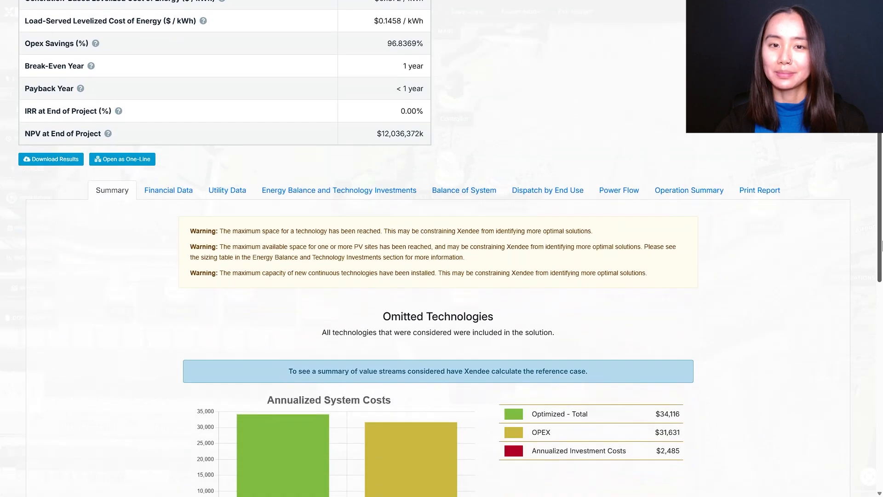
{"action": "left_click", "coordinate": [368, 175]}
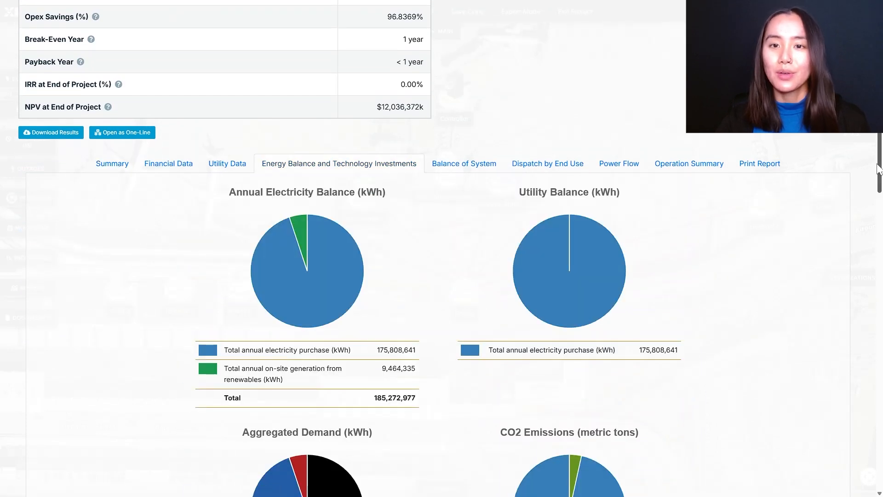
{"action": "scroll", "coordinate": [882, 193], "scroll_direction": "down", "scroll_amount": 2}
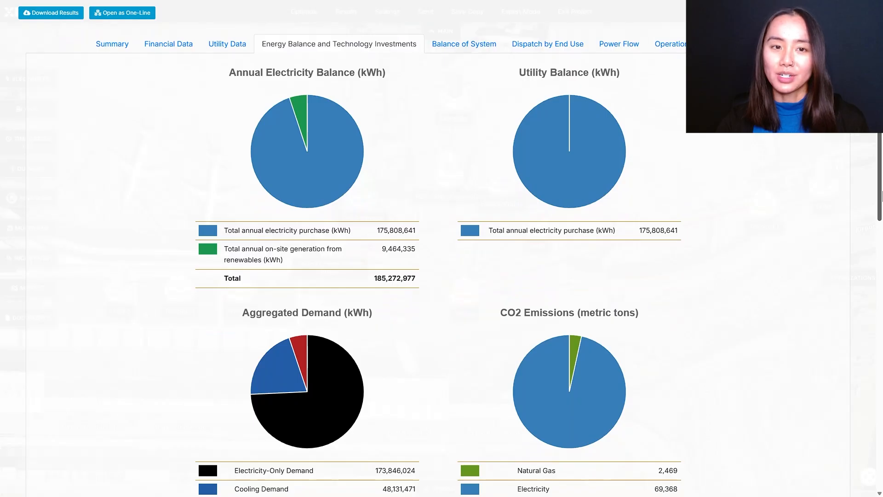
{"action": "left_click_drag", "start_coordinate": [881, 195], "coordinate": [882, 315]}
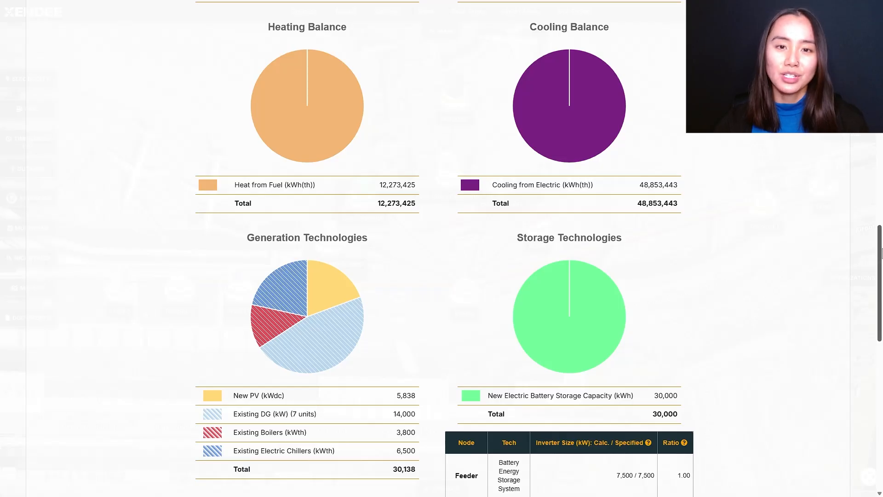
Review the report's network bill of materials under Balance of System and the aggregate electricity dispatch for a January week.
{"action": "scroll", "coordinate": [881, 252], "scroll_direction": "up", "scroll_amount": 14}
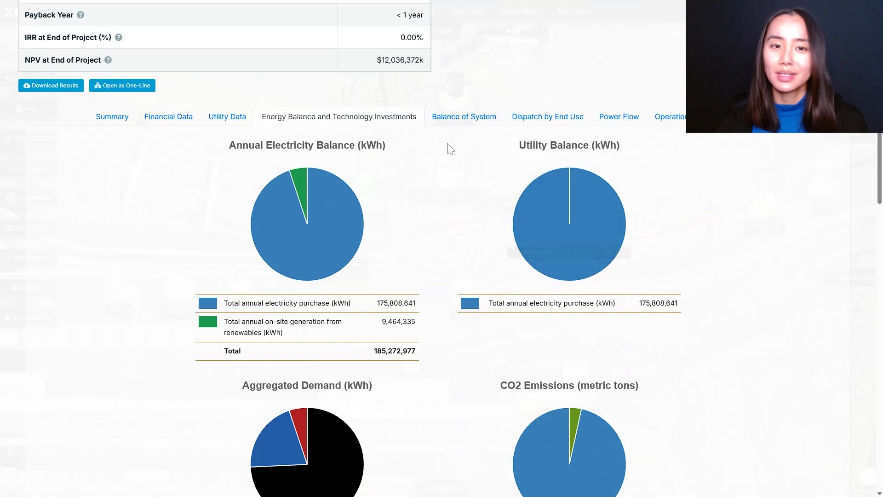
{"action": "left_click", "coordinate": [447, 123]}
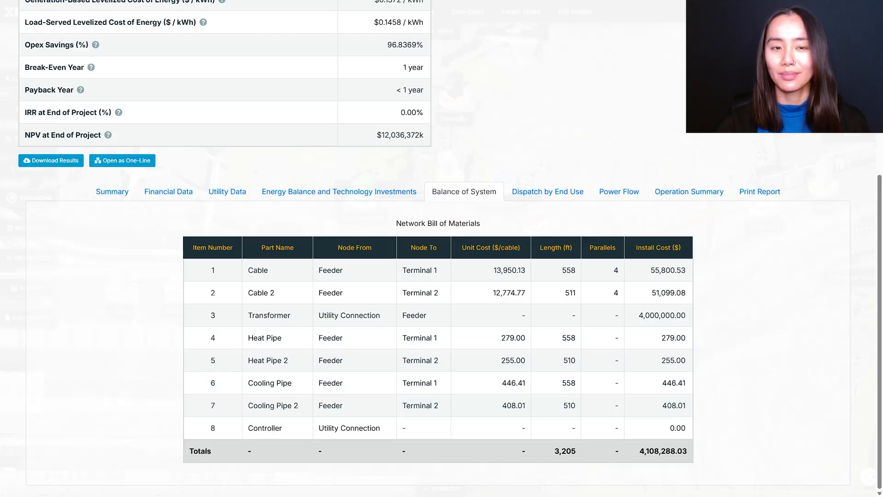
{"action": "left_click", "coordinate": [567, 191]}
{"action": "left_click_drag", "start_coordinate": [882, 157], "coordinate": [882, 228]}
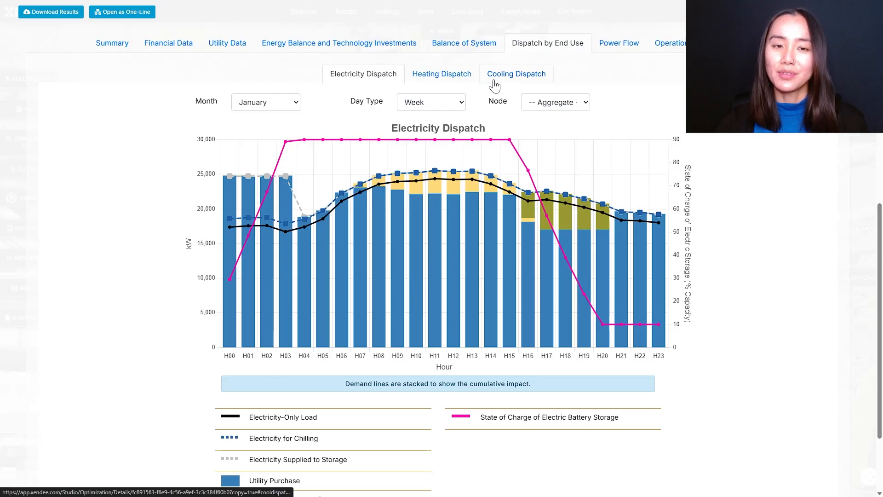
{"action": "left_click", "coordinate": [528, 109]}
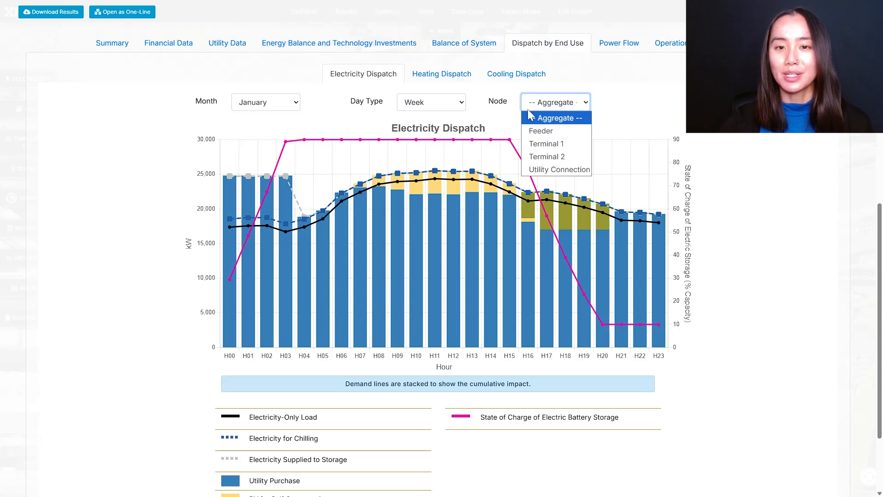
{"action": "left_click", "coordinate": [528, 109]}
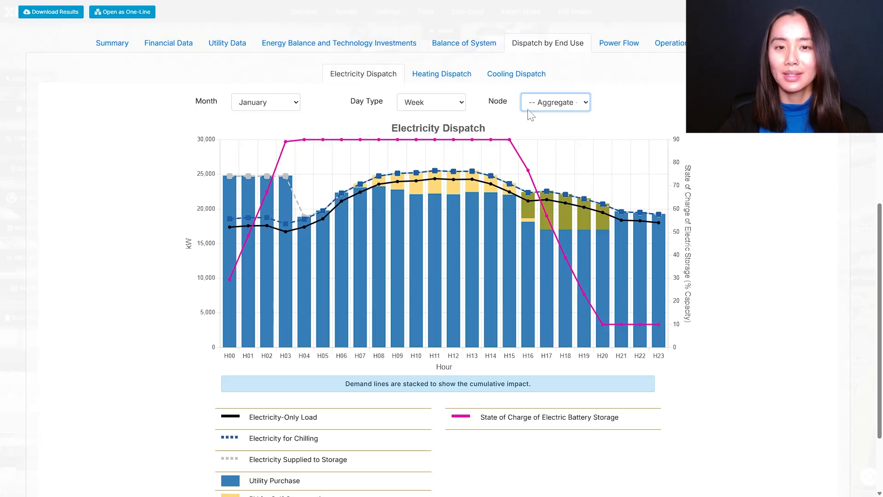
Examine the January week heating dispatch for the aggregate, then for the Feeder, Terminal 1 and Terminal 2 nodes.
{"action": "left_click", "coordinate": [451, 74]}
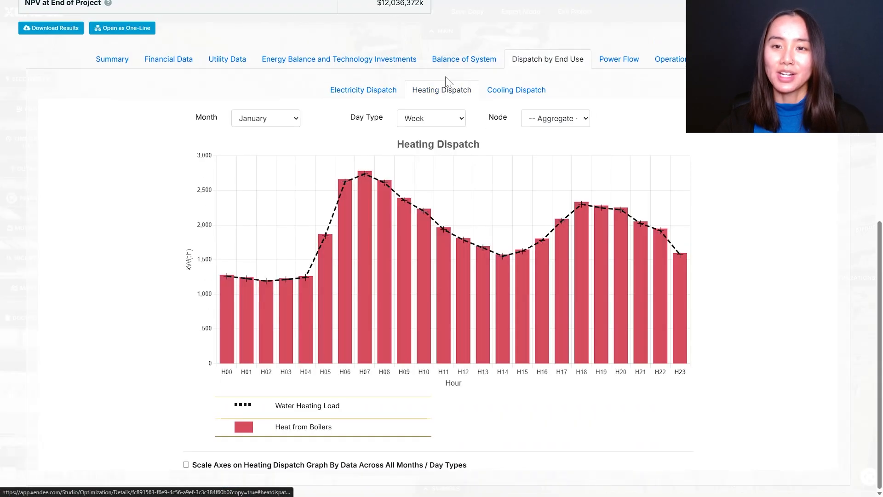
{"action": "left_click", "coordinate": [528, 121]}
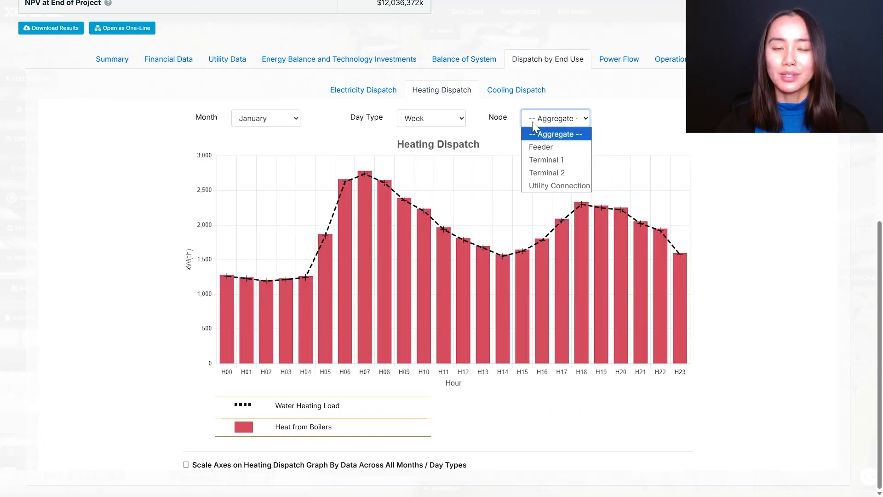
{"action": "left_click", "coordinate": [541, 147]}
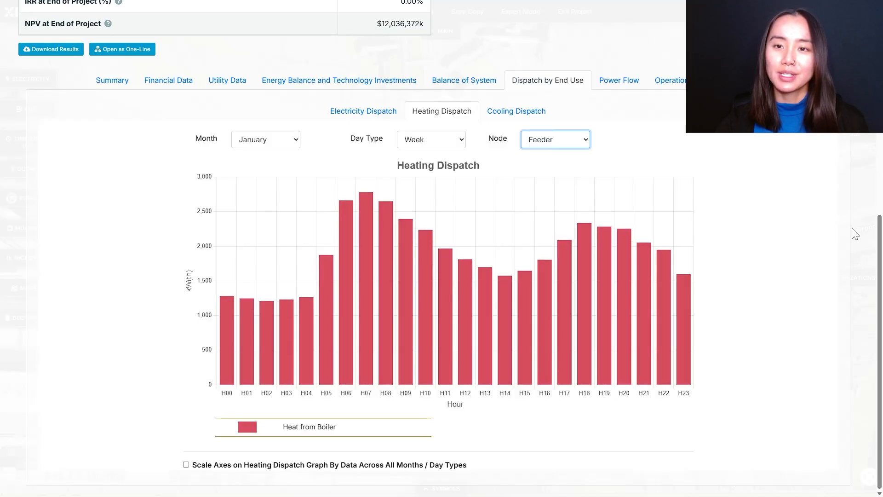
{"action": "mouse_move", "coordinate": [229, 372]}
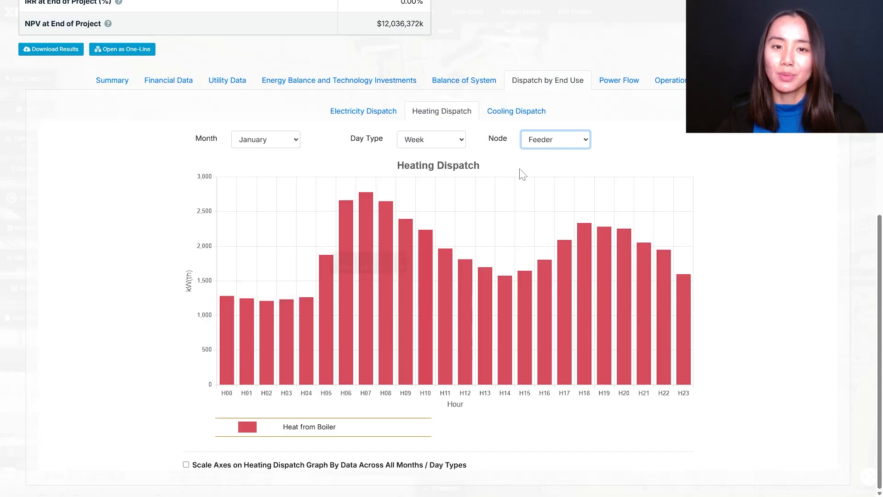
{"action": "left_click", "coordinate": [555, 139]}
{"action": "left_click", "coordinate": [560, 179]}
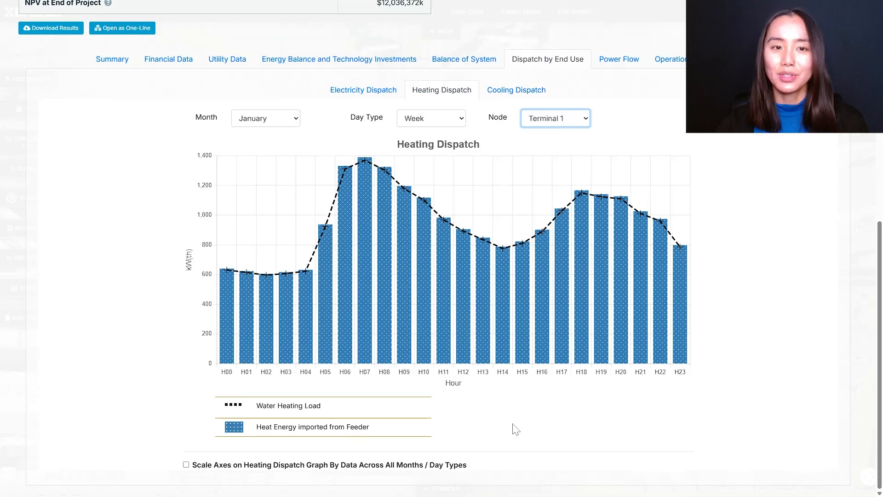
{"action": "left_click", "coordinate": [542, 123]}
{"action": "left_click", "coordinate": [551, 178]}
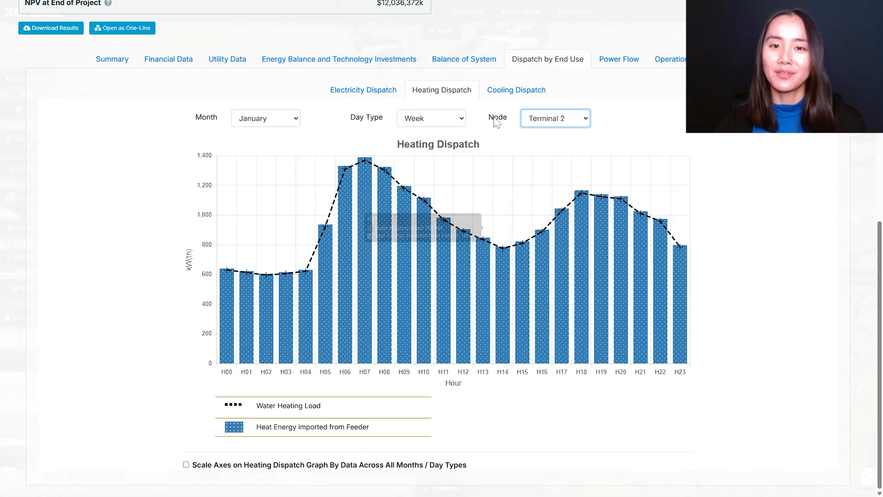
Examine the January week cooling dispatch for the aggregate and for the Feeder, Terminal 1 and Terminal 2 nodes.
{"action": "left_click", "coordinate": [501, 93]}
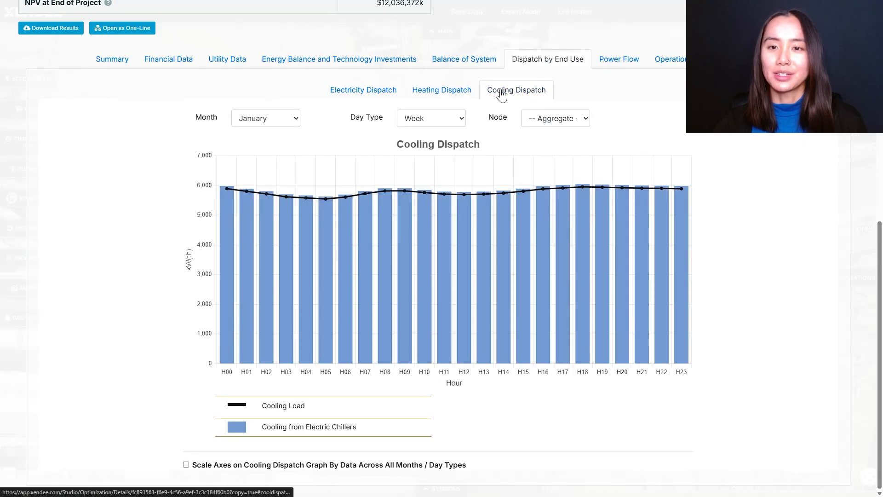
{"action": "left_click", "coordinate": [555, 119]}
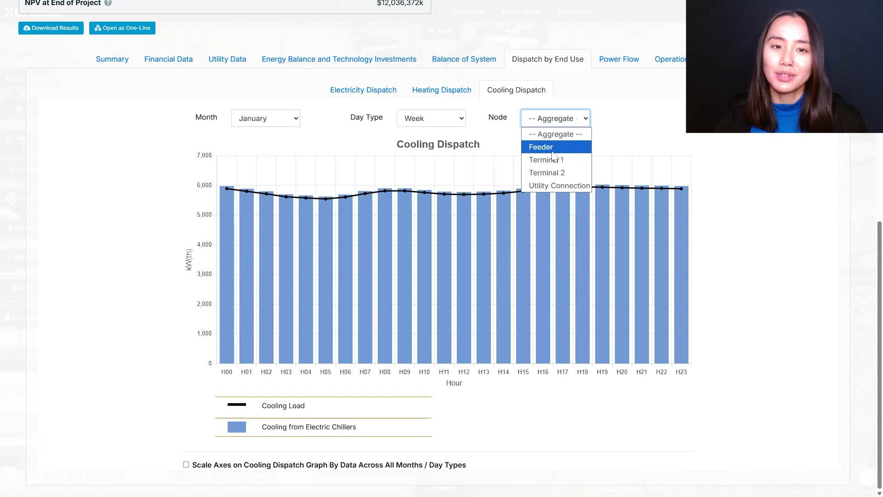
{"action": "left_click", "coordinate": [543, 146]}
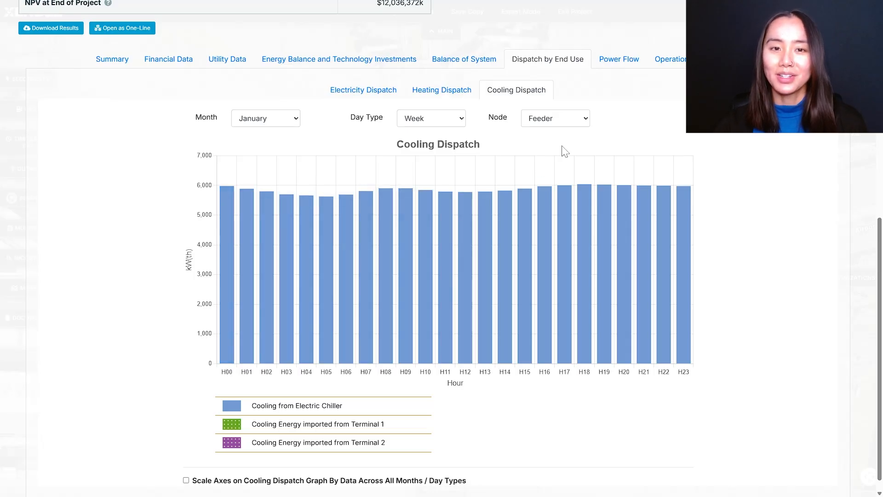
{"action": "left_click", "coordinate": [567, 125]}
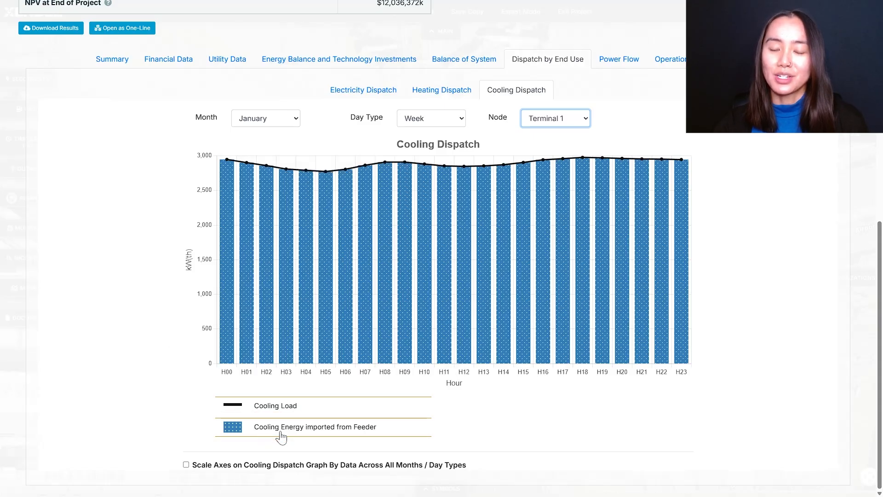
{"action": "left_click", "coordinate": [581, 119]}
{"action": "left_click", "coordinate": [576, 173]}
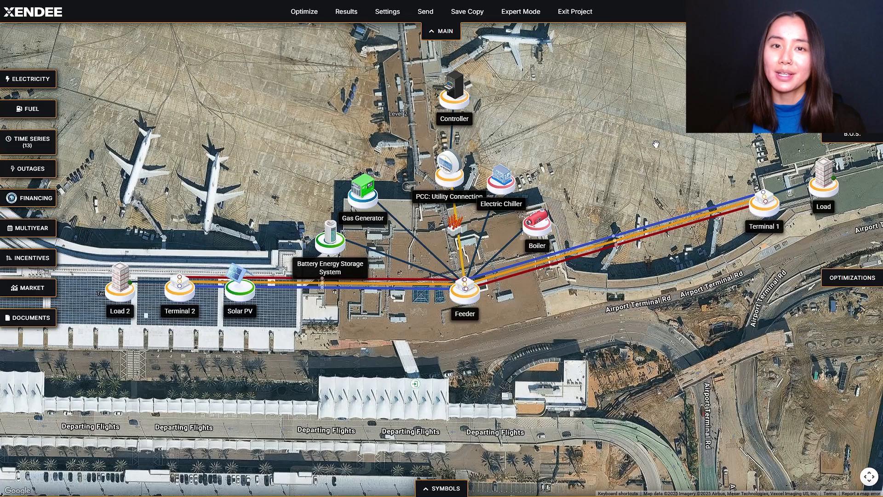
Collapse the main menu bar above the airport site map.
{"action": "left_click", "coordinate": [446, 35]}
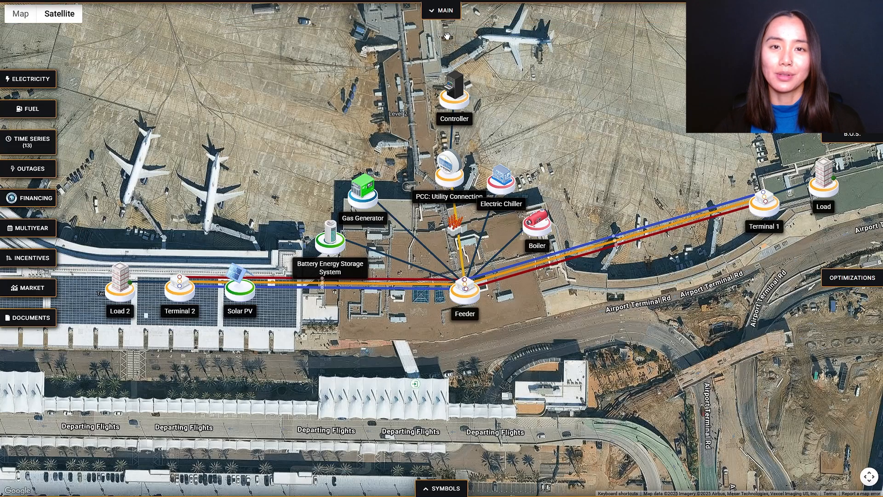